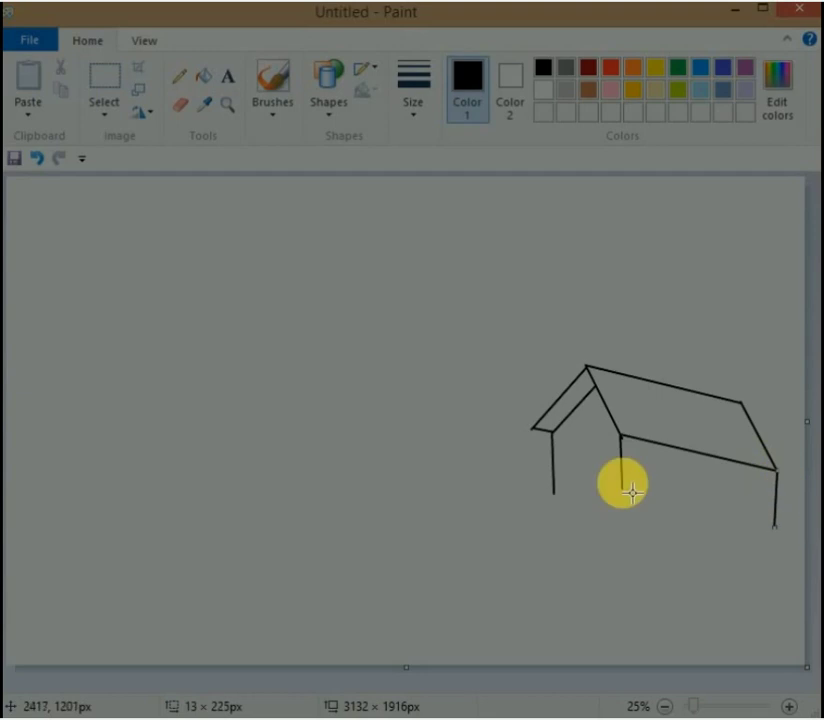
# Draw two curved ground lines under the house: one about 753 px wide below the side wall, one about 397 px wide below the gable wall.
pyautogui.click(328, 85)
pyautogui.click(198, 134)
pyautogui.moveTo(596, 515); pyautogui.dragTo(789, 539)
pyautogui.moveTo(697, 535); pyautogui.dragTo(665, 509)
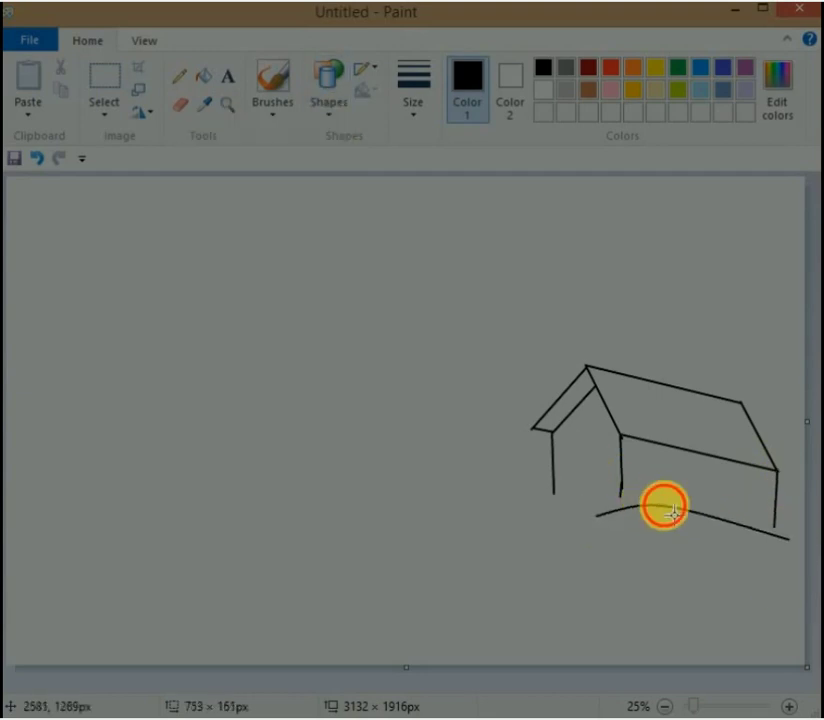
pyautogui.click(622, 536)
pyautogui.moveTo(610, 502)
pyautogui.mouseDown()
pyautogui.moveTo(520, 508)
pyautogui.moveTo(557, 499)
pyautogui.mouseUp()
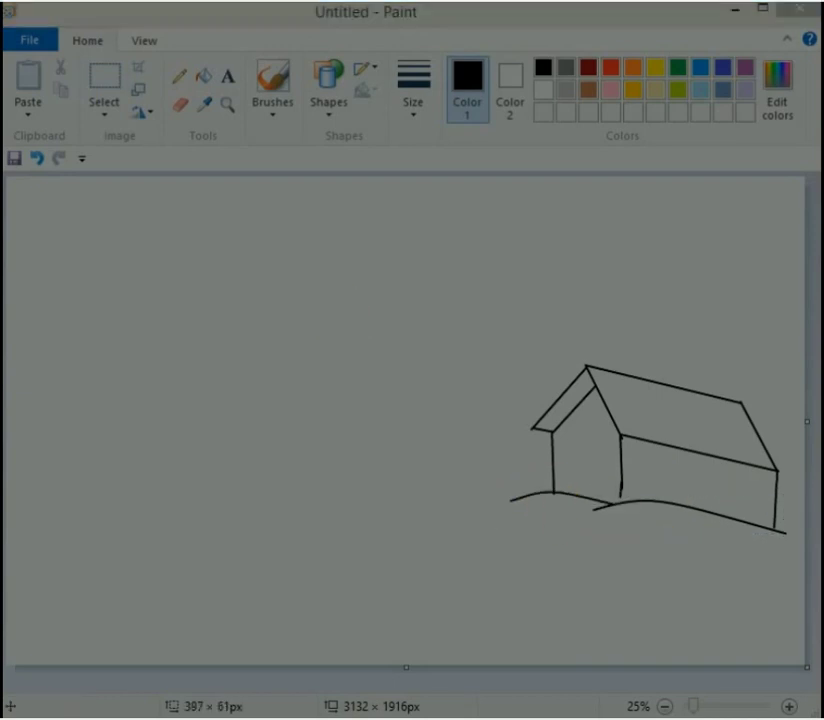
# Draw the river's right bank as joined curves from the gable wall down to the canvas's bottom edge.
pyautogui.moveTo(552, 467)
pyautogui.mouseDown()
pyautogui.moveTo(546, 505)
pyautogui.moveTo(462, 520)
pyautogui.moveTo(456, 547)
pyautogui.moveTo(493, 512)
pyautogui.moveTo(355, 362)
pyautogui.moveTo(561, 478)
pyautogui.moveTo(493, 493)
pyautogui.moveTo(437, 569)
pyautogui.moveTo(500, 484)
pyautogui.moveTo(486, 509)
pyautogui.moveTo(487, 706)
pyautogui.moveTo(487, 617)
pyautogui.mouseUp()
pyautogui.moveTo(484, 565); pyautogui.dragTo(440, 556)
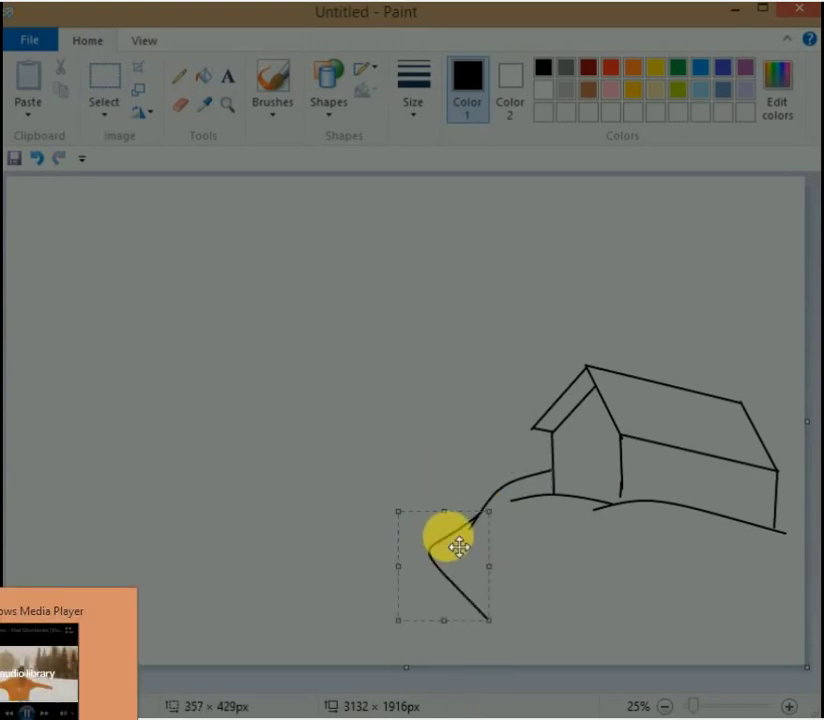
pyautogui.click(460, 539)
pyautogui.hotkey('ctrl', 'z')
pyautogui.moveTo(497, 490); pyautogui.dragTo(478, 629)
pyautogui.moveTo(484, 575); pyautogui.dragTo(481, 680)
pyautogui.click(472, 607)
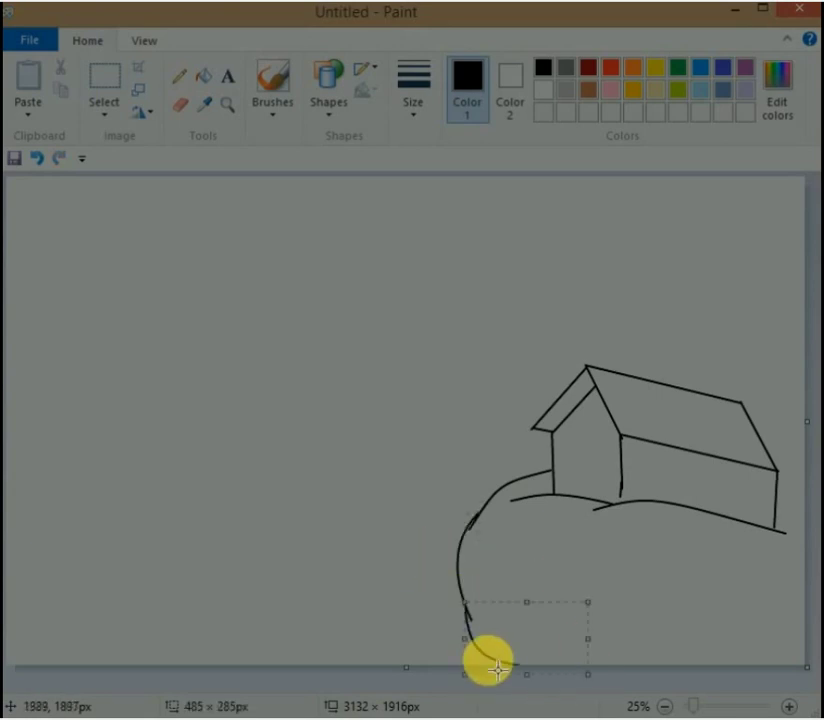
# Draw the river's left bank as a sweeping curve from the gable wall down to the canvas's bottom edge.
pyautogui.moveTo(552, 454)
pyautogui.mouseDown()
pyautogui.moveTo(281, 662)
pyautogui.moveTo(372, 470)
pyautogui.moveTo(316, 601)
pyautogui.moveTo(272, 620)
pyautogui.moveTo(269, 528)
pyautogui.moveTo(248, 564)
pyautogui.moveTo(331, 520)
pyautogui.moveTo(552, 447)
pyautogui.moveTo(373, 552)
pyautogui.moveTo(427, 490)
pyautogui.moveTo(376, 565)
pyautogui.moveTo(342, 662)
pyautogui.mouseUp()
pyautogui.hotkey('ctrl', 'z')
pyautogui.click(342, 602)
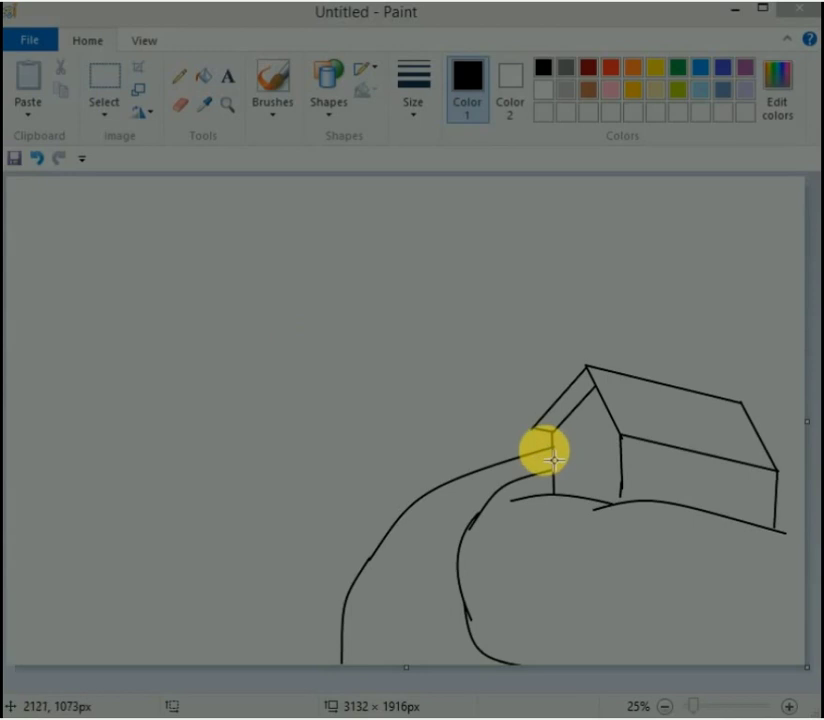
# Draw two low, overlapping hill curves extending left from the house's gable wall.
pyautogui.moveTo(552, 441); pyautogui.dragTo(277, 444)
pyautogui.click(476, 443)
pyautogui.moveTo(350, 452); pyautogui.dragTo(363, 431)
pyautogui.click(357, 427)
pyautogui.hotkey('ctrl', 'z')
pyautogui.moveTo(451, 438); pyautogui.dragTo(315, 444)
pyautogui.moveTo(386, 443); pyautogui.dragTo(420, 432)
# Draw a large hill curve from the smaller hills to the canvas's left edge.
pyautogui.moveTo(340, 455); pyautogui.dragTo(9, 469)
pyautogui.moveTo(150, 455)
pyautogui.mouseDown()
pyautogui.moveTo(215, 427)
pyautogui.moveTo(170, 440)
pyautogui.moveTo(171, 414)
pyautogui.moveTo(156, 386)
pyautogui.mouseUp()
pyautogui.hotkey('ctrl', 'z')
pyautogui.moveTo(355, 448)
pyautogui.mouseDown()
pyautogui.moveTo(13, 511)
pyautogui.moveTo(143, 436)
pyautogui.moveTo(143, 443)
pyautogui.moveTo(190, 428)
pyautogui.mouseUp()
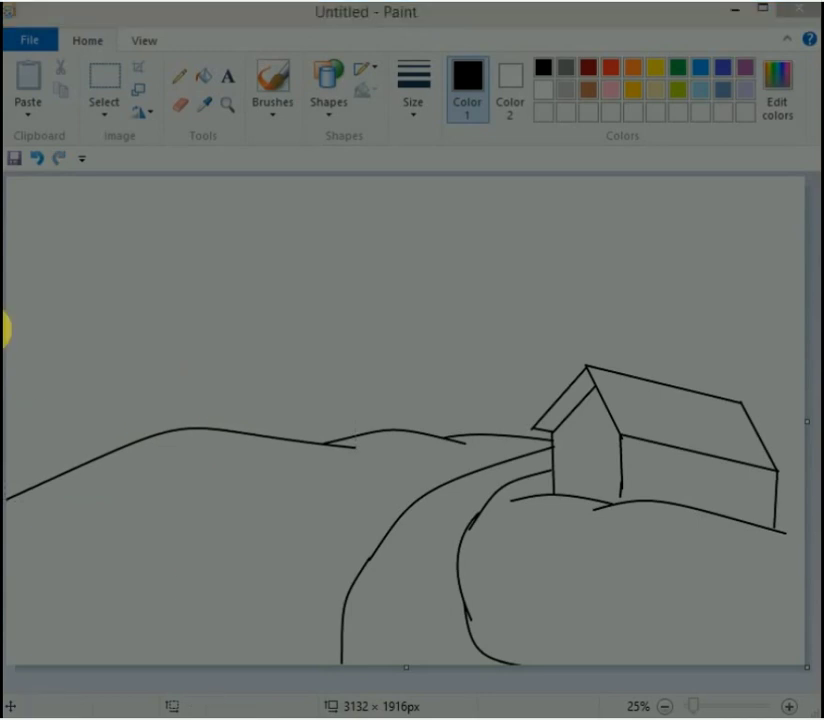
# Extend the ground line with the pencil to the canvas's right edge, and set the drawing colour to a darkened yellow-green.
pyautogui.click(180, 76)
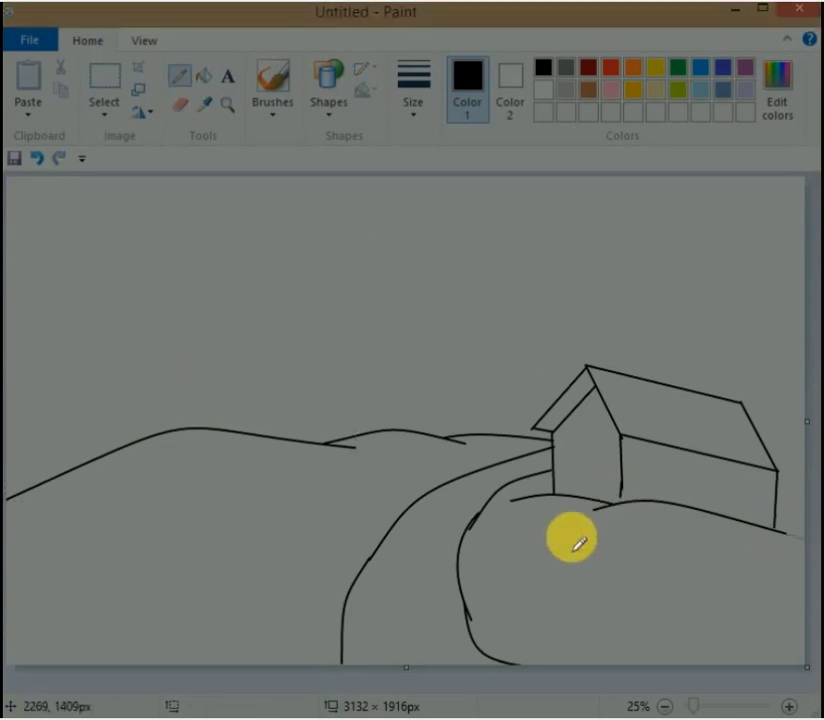
pyautogui.click(777, 110)
pyautogui.click(285, 289)
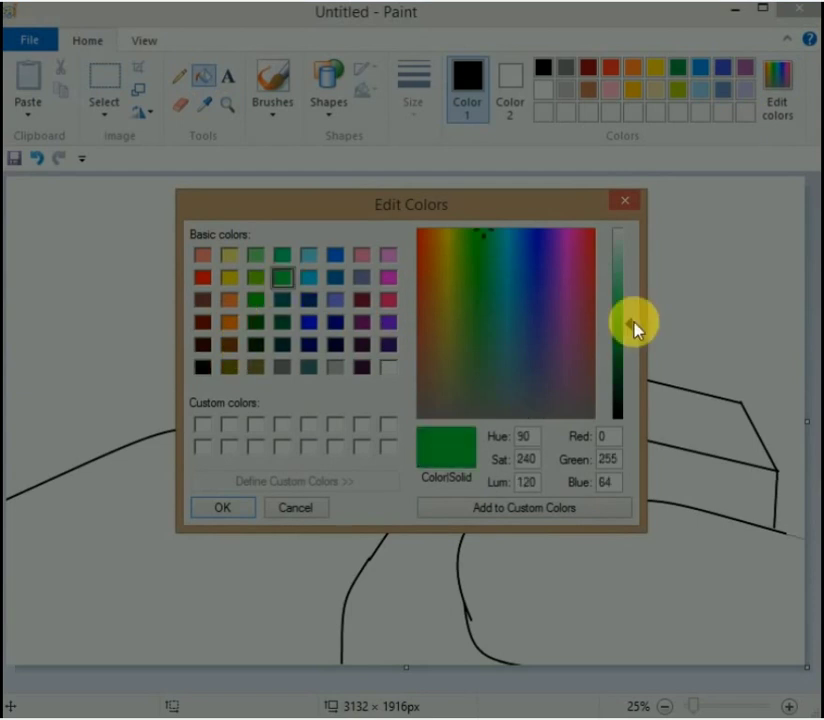
pyautogui.click(256, 277)
pyautogui.click(630, 336)
pyautogui.press('Return')
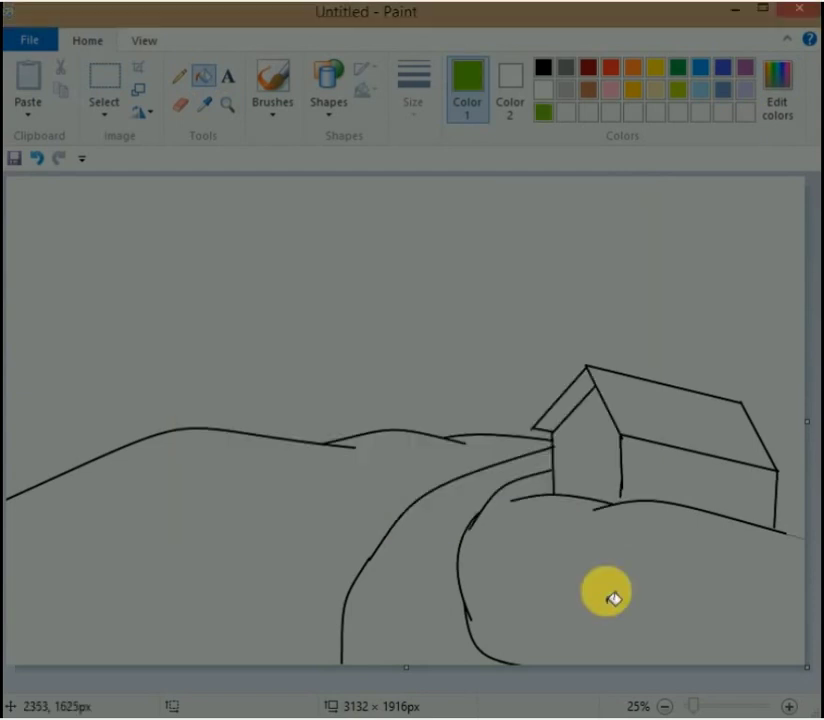
# Try to fill the ground right of the river with green.
pyautogui.click(611, 598)
pyautogui.hotkey('ctrl', 'z')
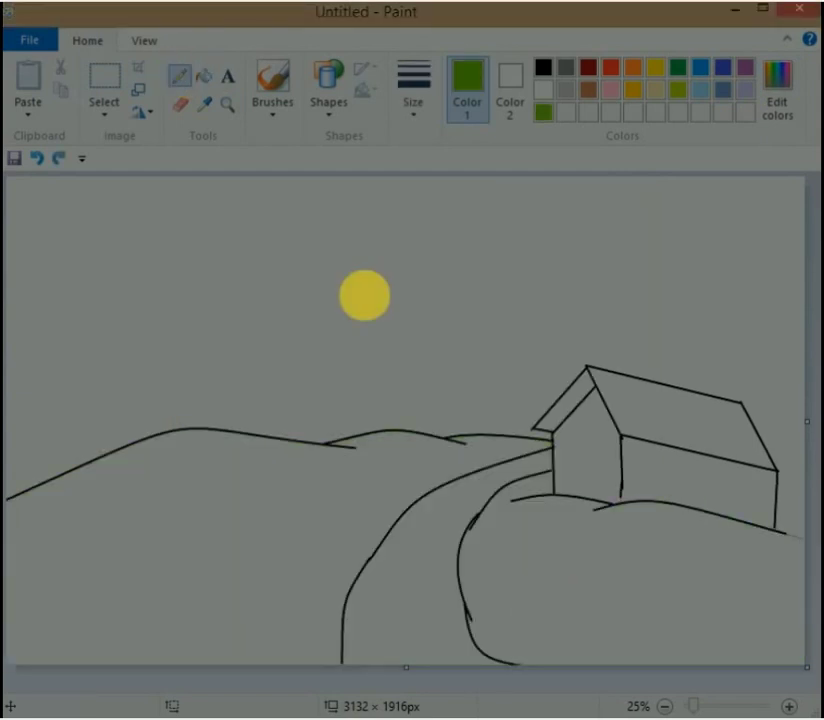
pyautogui.click(203, 76)
pyautogui.click(597, 548)
pyautogui.hotkey('ctrl', 'z')
# Fill the ground right of the river and the hills left of it with green.
pyautogui.click(203, 76)
pyautogui.click(585, 541)
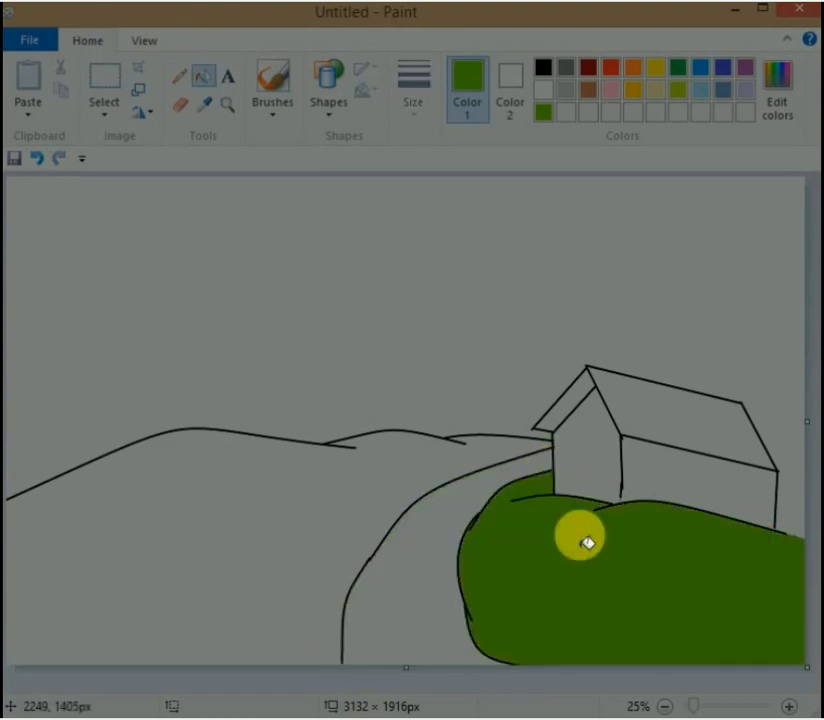
pyautogui.click(480, 450)
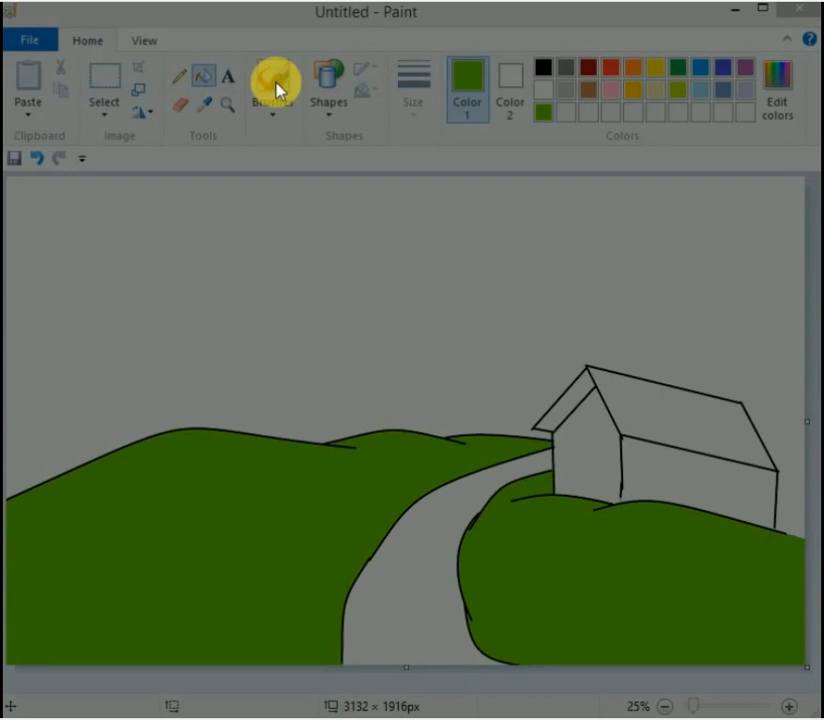
# Mix an orange with red 255, green 148 and blue 40, and fill both roof faces with it.
pyautogui.click(779, 100)
pyautogui.click(228, 320)
pyautogui.click(229, 280)
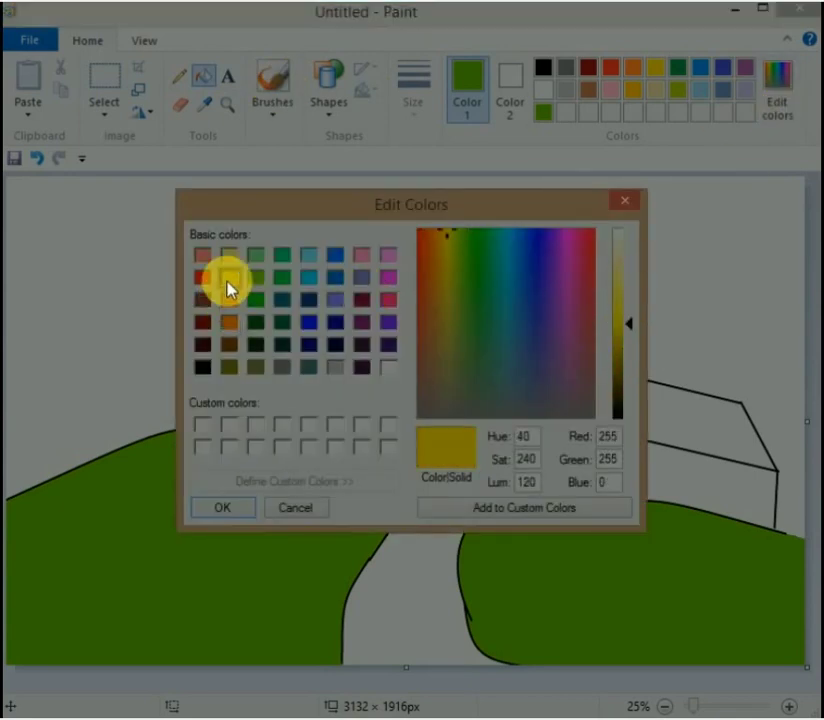
pyautogui.press('Down')
pyautogui.press('Down')
pyautogui.moveTo(633, 310); pyautogui.dragTo(622, 320)
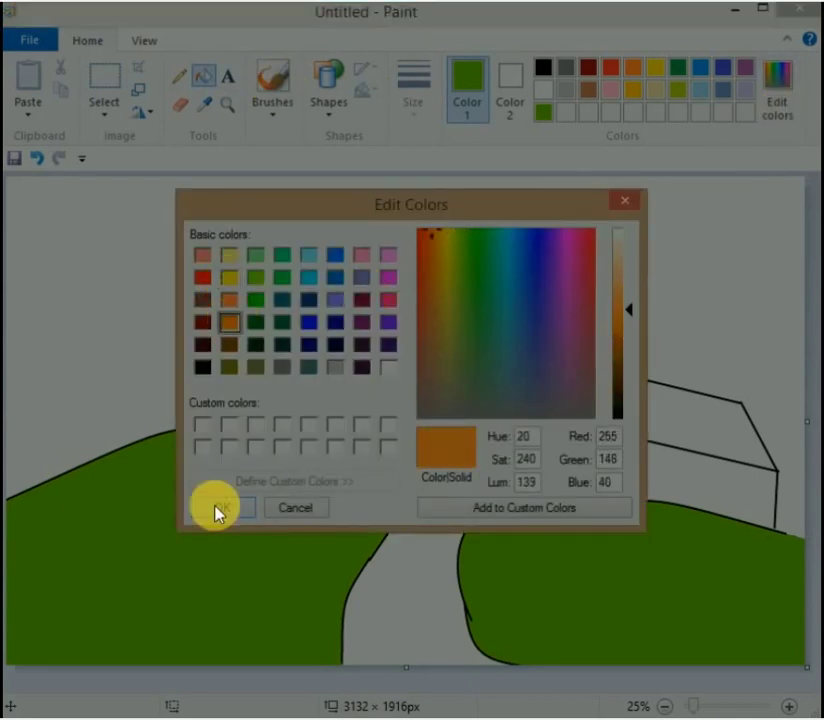
pyautogui.press('Return')
pyautogui.click(690, 431)
pyautogui.click(574, 409)
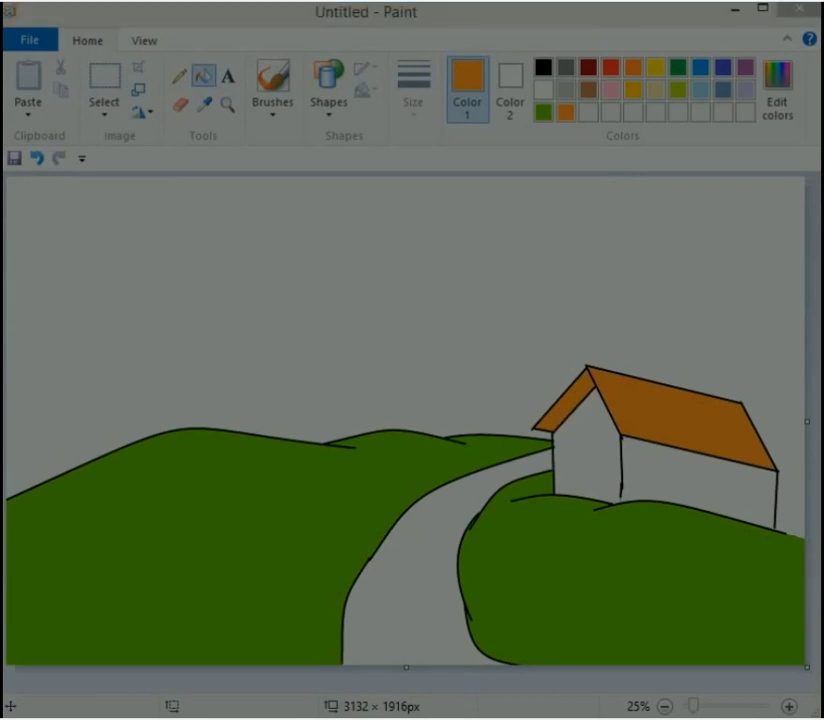
# Draw a curved highlight edge across the roof beside the gable in a slightly lighter orange.
pyautogui.click(332, 100)
pyautogui.click(199, 132)
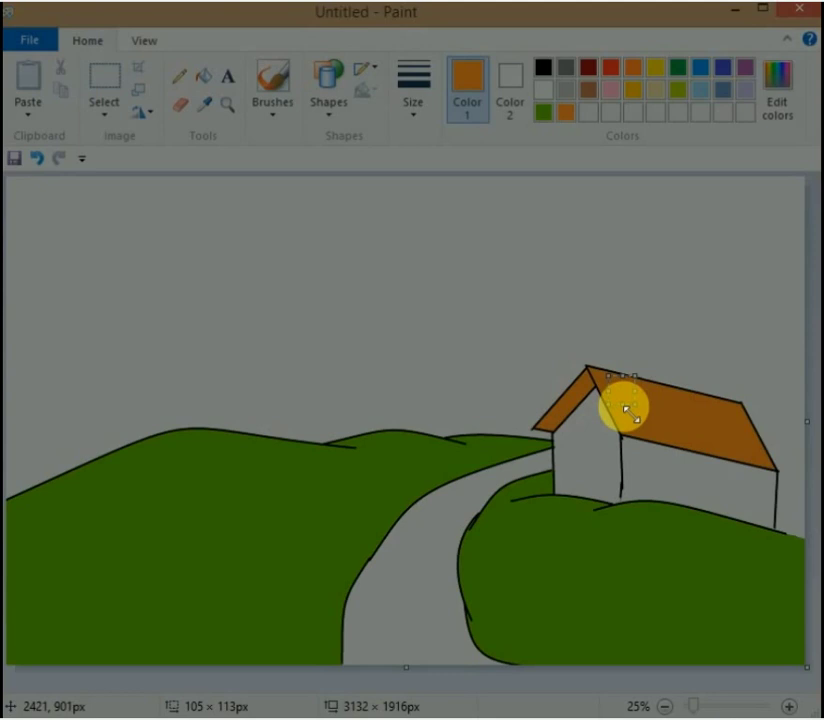
pyautogui.moveTo(649, 403); pyautogui.dragTo(625, 431)
pyautogui.click(777, 100)
pyautogui.click(232, 508)
pyautogui.click(638, 410)
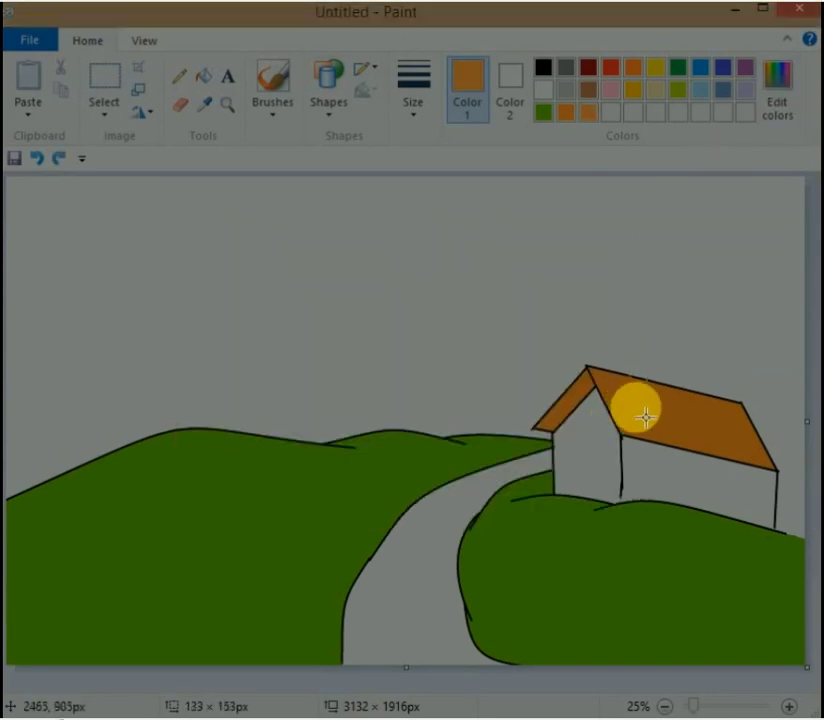
# Add a wider highlight arc about 169 × 205 px on the roof, and fill the enclosed bands with paler orange tones.
pyautogui.moveTo(662, 368); pyautogui.dragTo(650, 403)
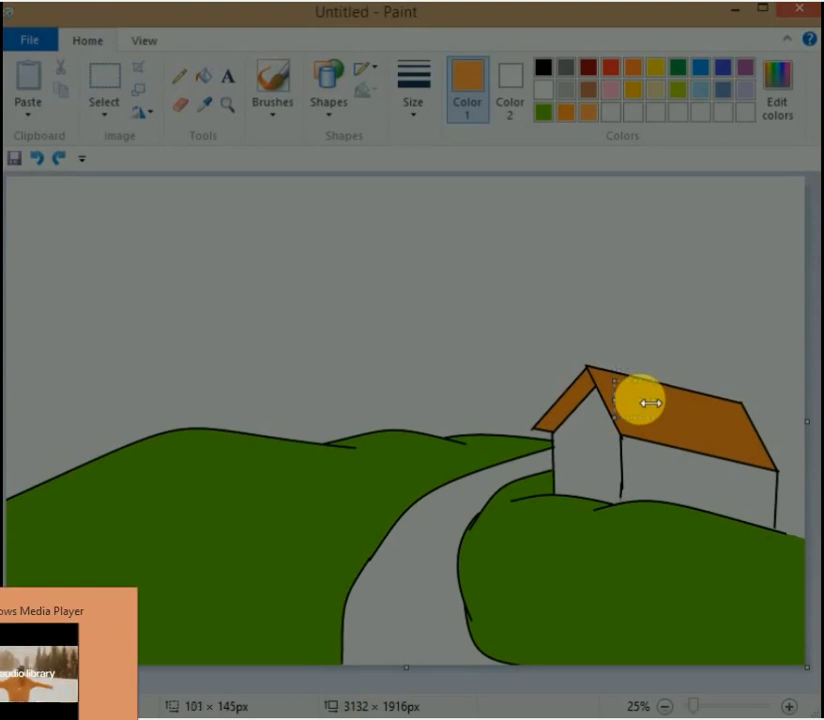
pyautogui.click(645, 413)
pyautogui.click(676, 392)
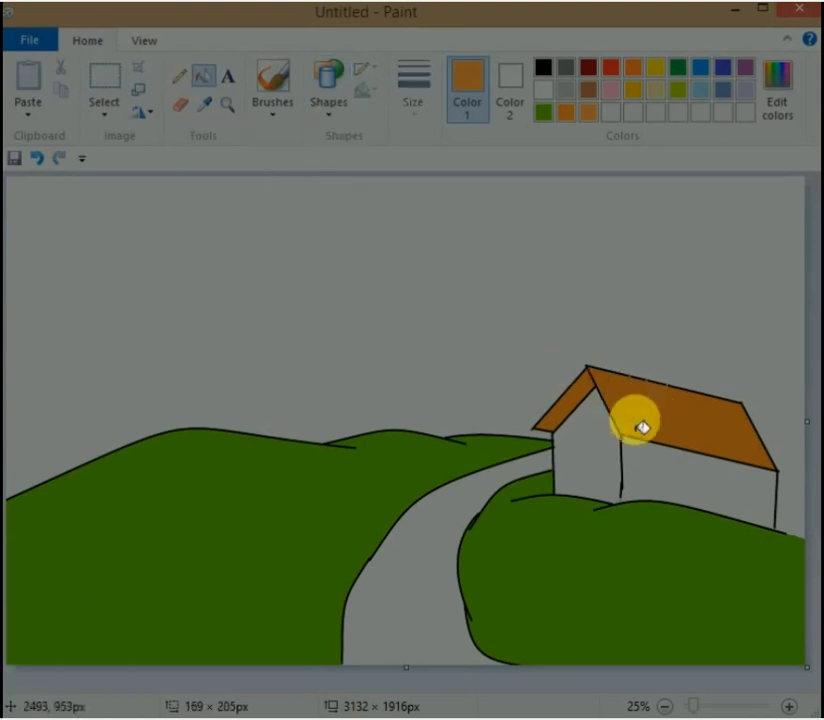
pyautogui.click(785, 120)
pyautogui.click(221, 504)
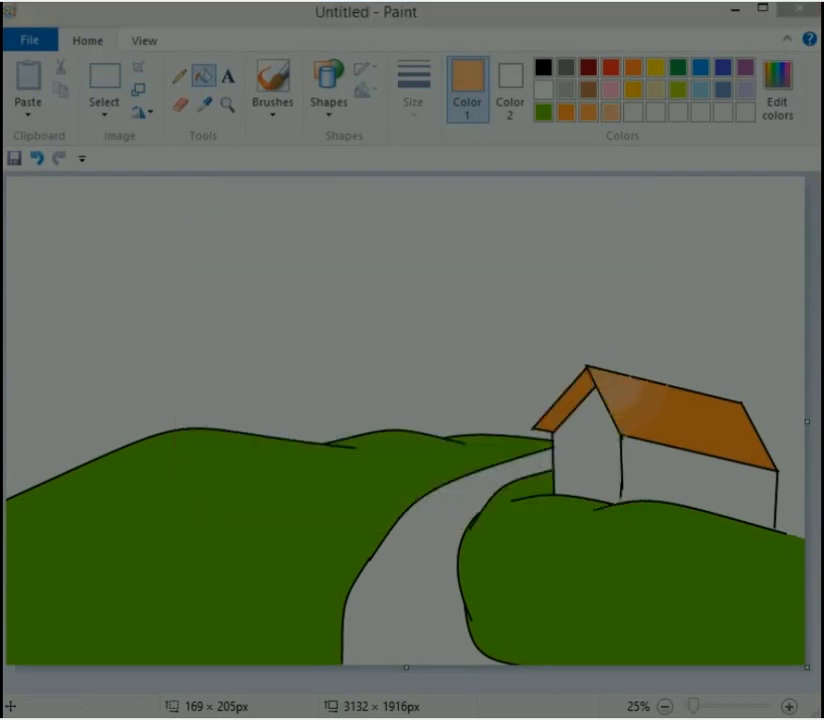
# Draw a light orange curve about 161 × 765 px down the ground right of the river.
pyautogui.click(315, 108)
pyautogui.click(199, 132)
pyautogui.moveTo(537, 474)
pyautogui.mouseDown()
pyautogui.moveTo(526, 714)
pyautogui.moveTo(542, 662)
pyautogui.mouseUp()
pyautogui.moveTo(540, 583); pyautogui.dragTo(509, 587)
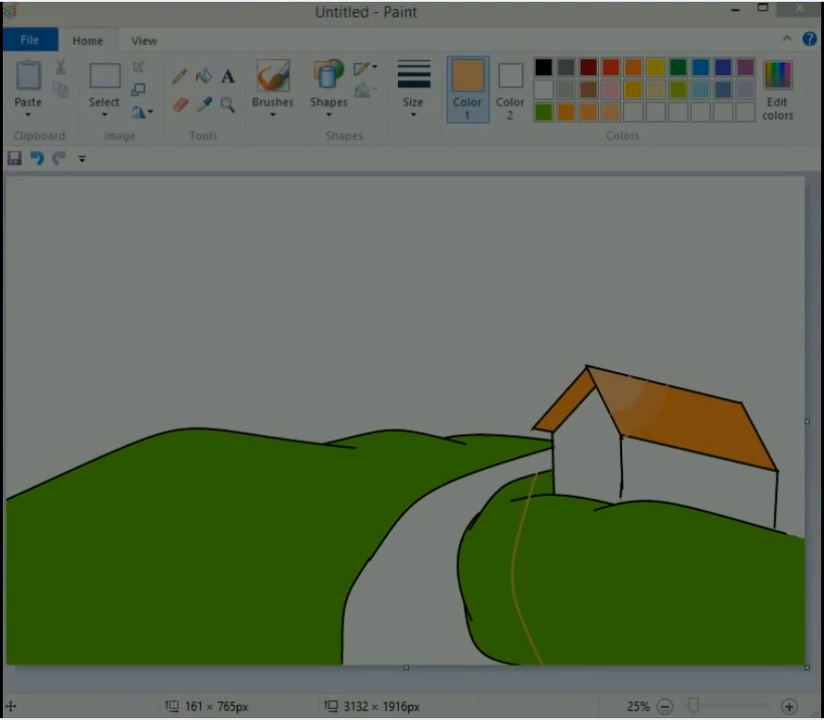
# Mix a lighter yellow-green and fill the ground strip between the river and the new curve with it.
pyautogui.click(787, 114)
pyautogui.click(257, 276)
pyautogui.moveTo(629, 322); pyautogui.dragTo(629, 303)
pyautogui.click(221, 506)
pyautogui.click(203, 76)
pyautogui.click(505, 575)
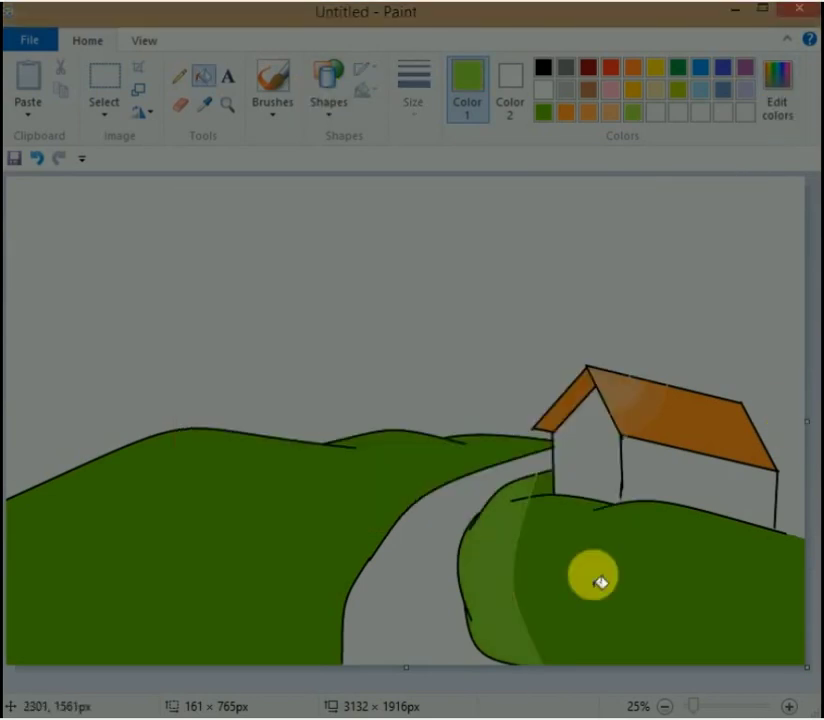
# Draw a second shading curve about 445 × 737 px across the right ground, and fill the band beside it with a mid green.
pyautogui.click(328, 85)
pyautogui.click(228, 138)
pyautogui.moveTo(545, 478); pyautogui.dragTo(624, 651)
pyautogui.click(787, 114)
pyautogui.moveTo(627, 317); pyautogui.dragTo(627, 328)
pyautogui.click(221, 506)
pyautogui.click(207, 80)
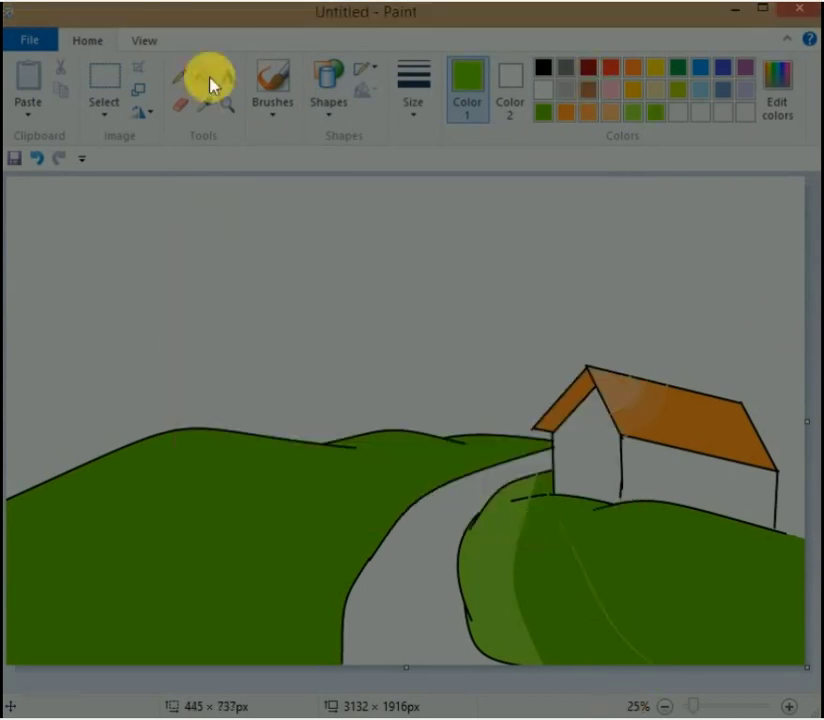
# Draw a curve about 709 × 841 px along the river's left bank and fill the strip beside the bank with blue.
pyautogui.click(328, 85)
pyautogui.click(217, 140)
pyautogui.moveTo(552, 450); pyautogui.dragTo(377, 543)
pyautogui.click(701, 68)
pyautogui.click(204, 76)
pyautogui.click(372, 610)
# Lighten the blue and fill the rest of the river with it.
pyautogui.click(777, 102)
pyautogui.moveTo(627, 331); pyautogui.dragTo(625, 291)
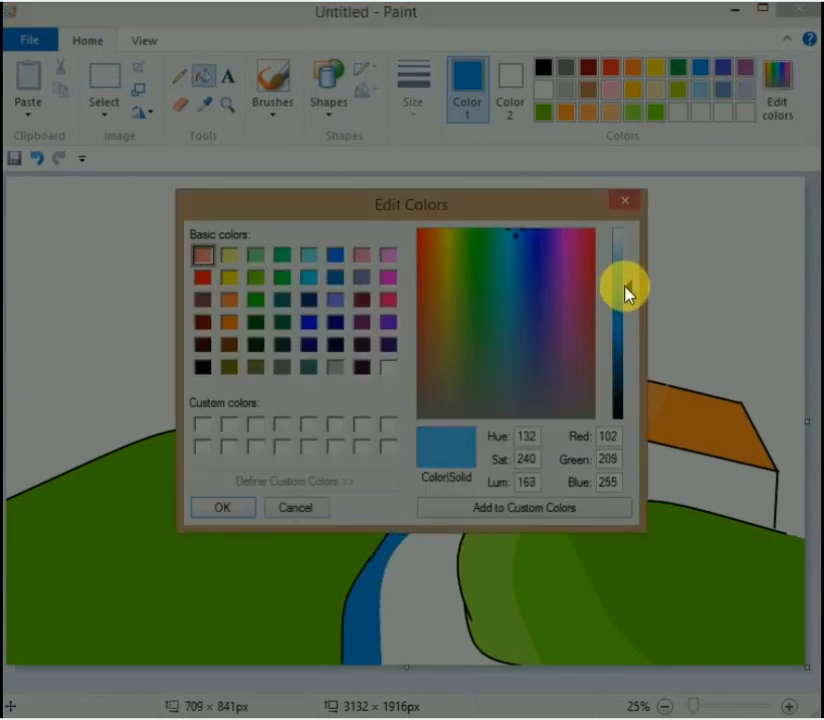
pyautogui.click(217, 506)
pyautogui.click(453, 598)
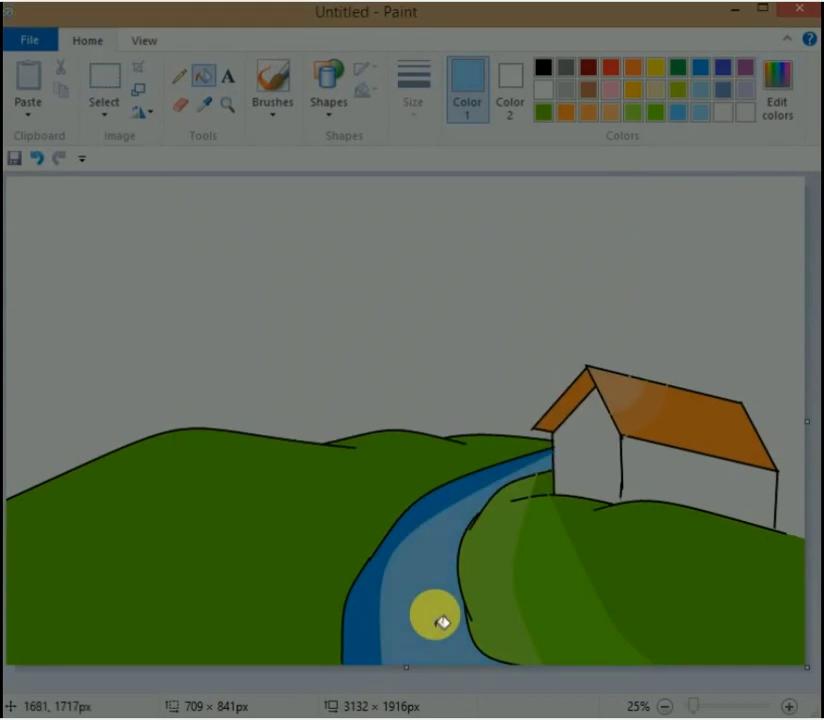
# Mix a darker blue and draw a slim curved ripple about 109 × 213 px in the middle of the river.
pyautogui.click(777, 102)
pyautogui.moveTo(628, 271); pyautogui.dragTo(628, 336)
pyautogui.click(221, 506)
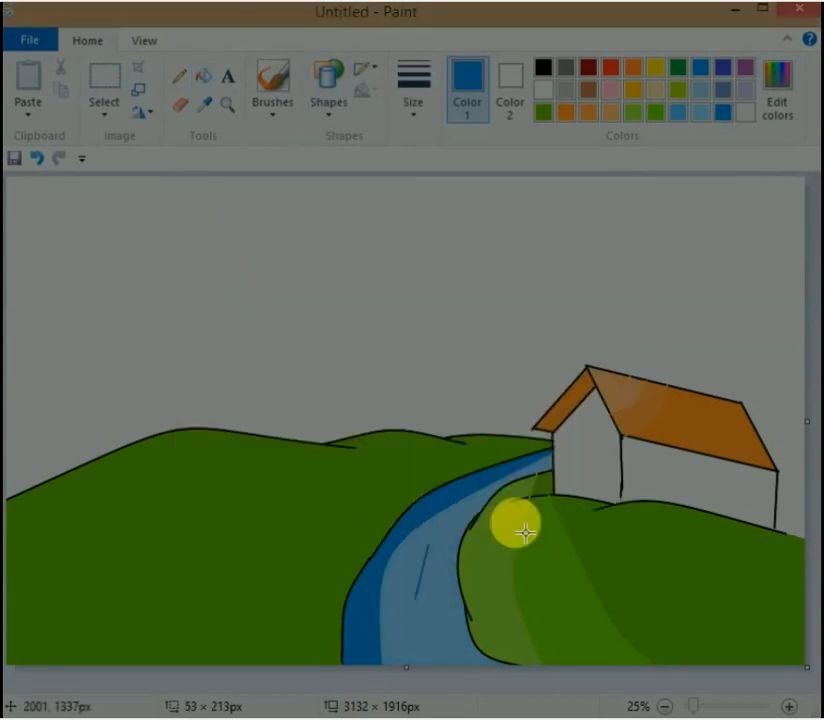
pyautogui.moveTo(424, 553); pyautogui.dragTo(424, 598)
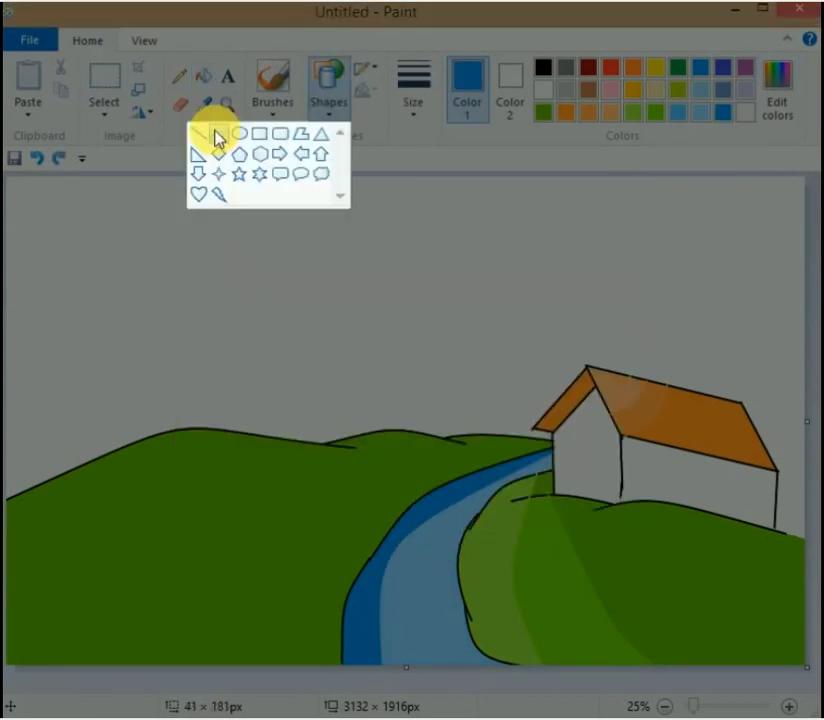
pyautogui.moveTo(441, 539); pyautogui.dragTo(419, 574)
pyautogui.moveTo(463, 530); pyautogui.dragTo(437, 580)
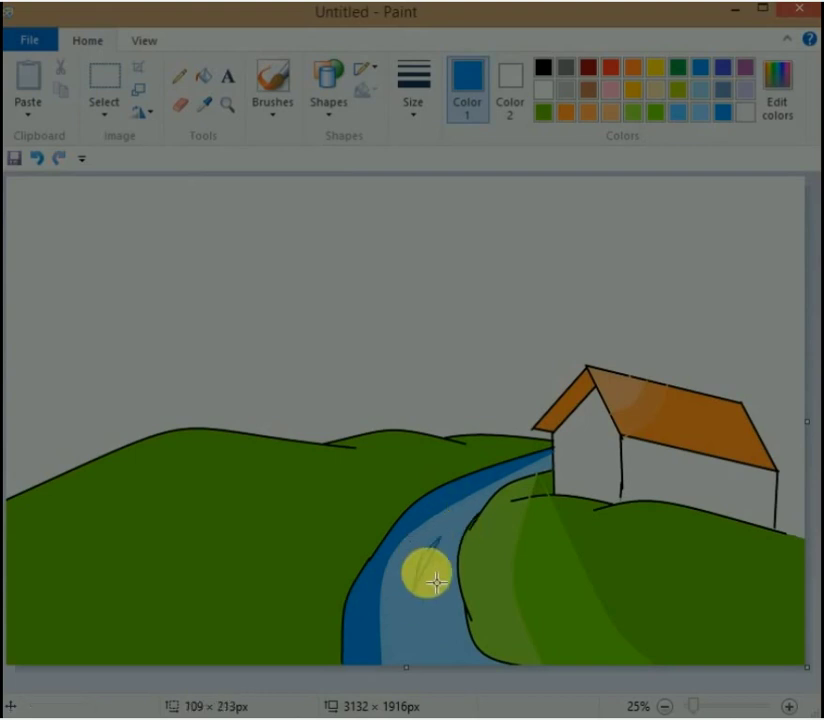
# Paint faint dark blue brush strokes in the lower part of the river.
pyautogui.click(278, 108)
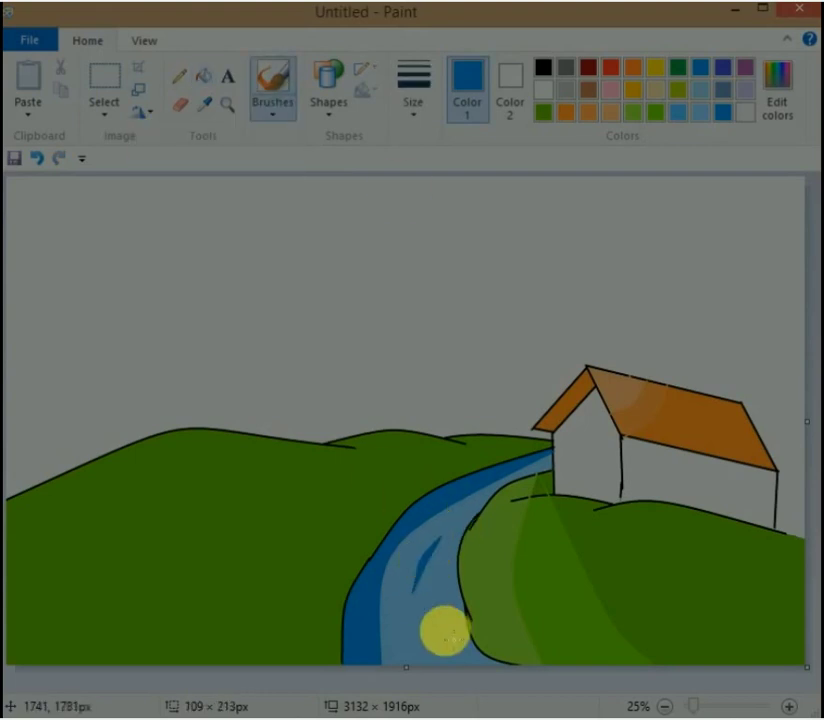
pyautogui.moveTo(433, 612); pyautogui.dragTo(545, 660)
pyautogui.moveTo(430, 620); pyautogui.dragTo(455, 655)
# Change the brush and enlarge its size, and paint a thick vertical dark blue ripple in the lower river.
pyautogui.click(273, 115)
pyautogui.click(191, 140)
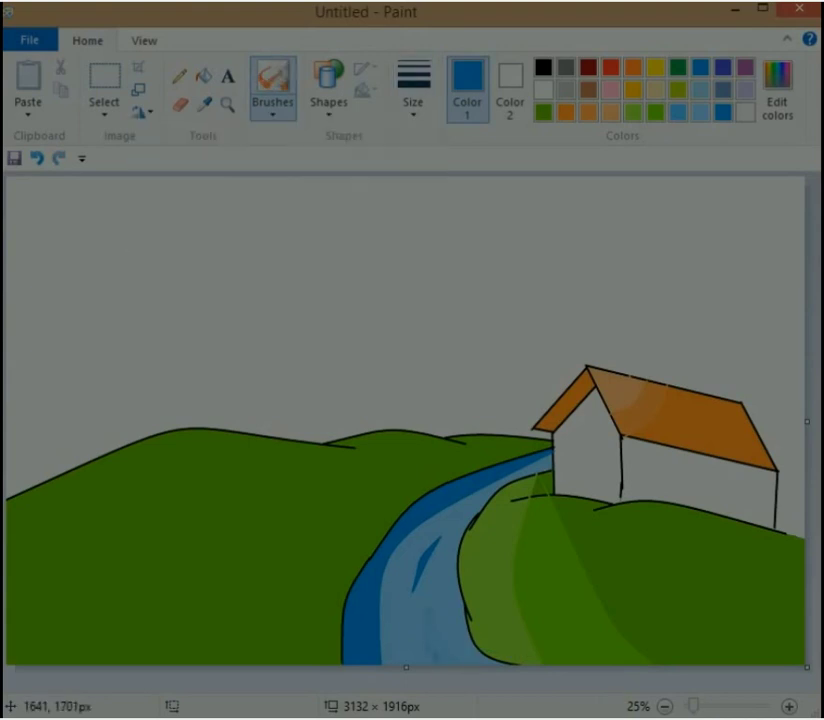
pyautogui.click(413, 100)
pyautogui.click(368, 226)
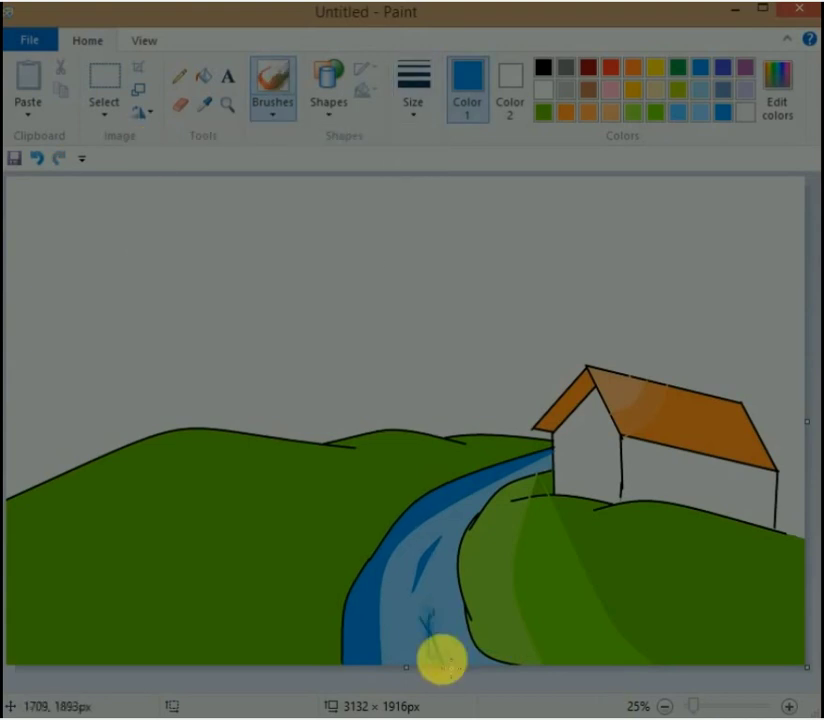
pyautogui.moveTo(433, 612); pyautogui.dragTo(435, 660)
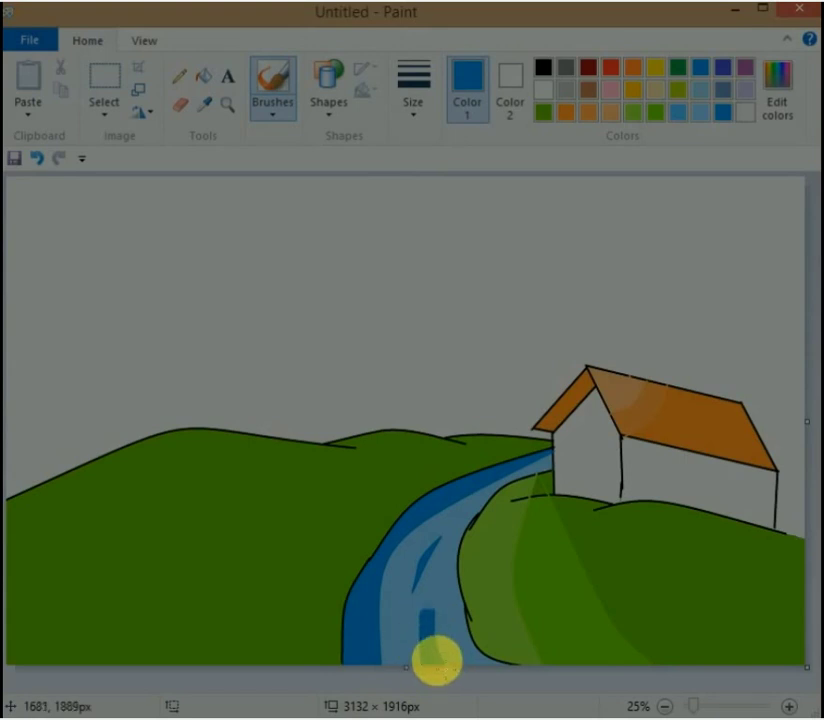
# Draw two blue shading curves meeting at a point on the lower part of the left hill.
pyautogui.click(329, 90)
pyautogui.click(200, 128)
pyautogui.moveTo(245, 556); pyautogui.dragTo(160, 712)
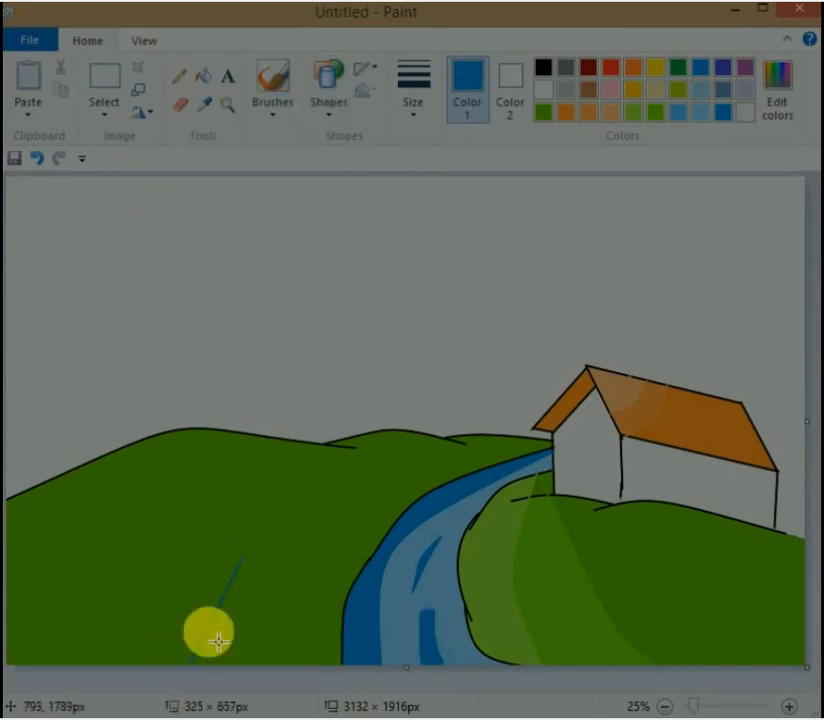
pyautogui.moveTo(248, 562)
pyautogui.mouseDown()
pyautogui.moveTo(83, 590)
pyautogui.moveTo(86, 582)
pyautogui.mouseUp()
# Draw blue shading curves across the upper left hill and along the hills towards the house.
pyautogui.moveTo(19, 552); pyautogui.dragTo(292, 470)
pyautogui.moveTo(350, 467); pyautogui.dragTo(539, 453)
pyautogui.moveTo(450, 460); pyautogui.dragTo(477, 456)
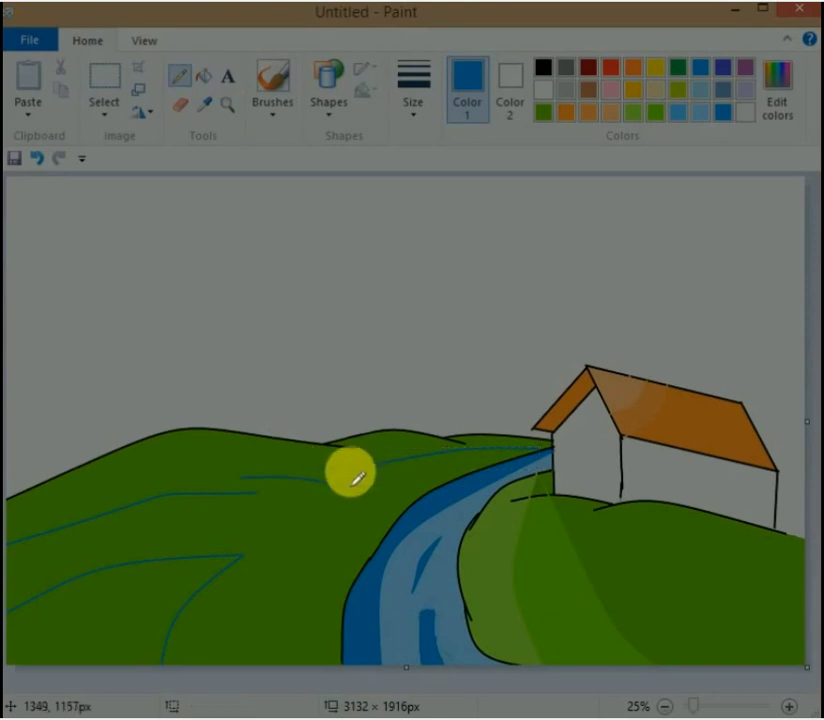
# Try a slightly darker green as the fill for the shaded area of the left hill.
pyautogui.click(745, 111)
pyautogui.click(776, 100)
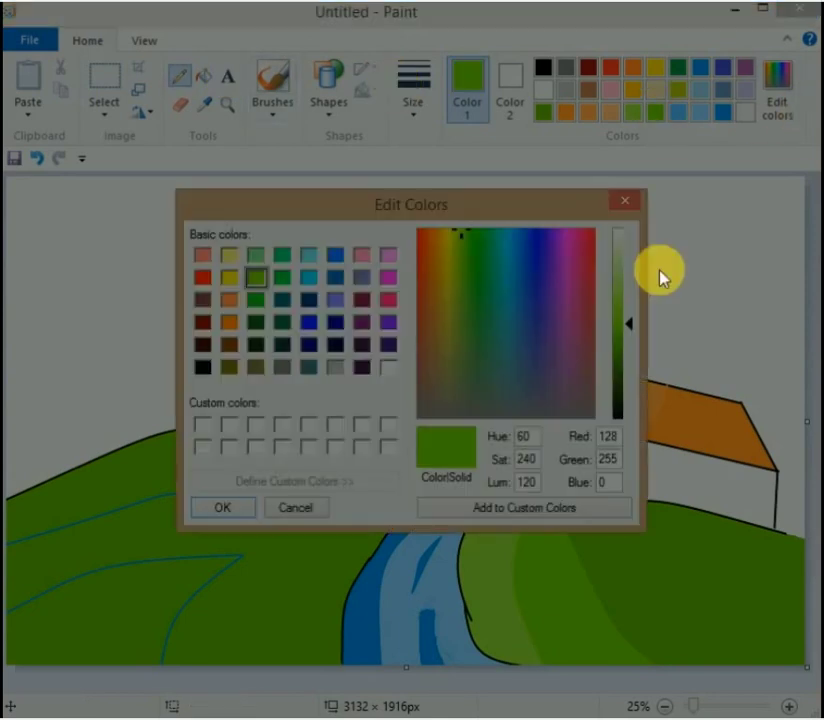
pyautogui.click(627, 344)
pyautogui.click(221, 506)
pyautogui.click(203, 76)
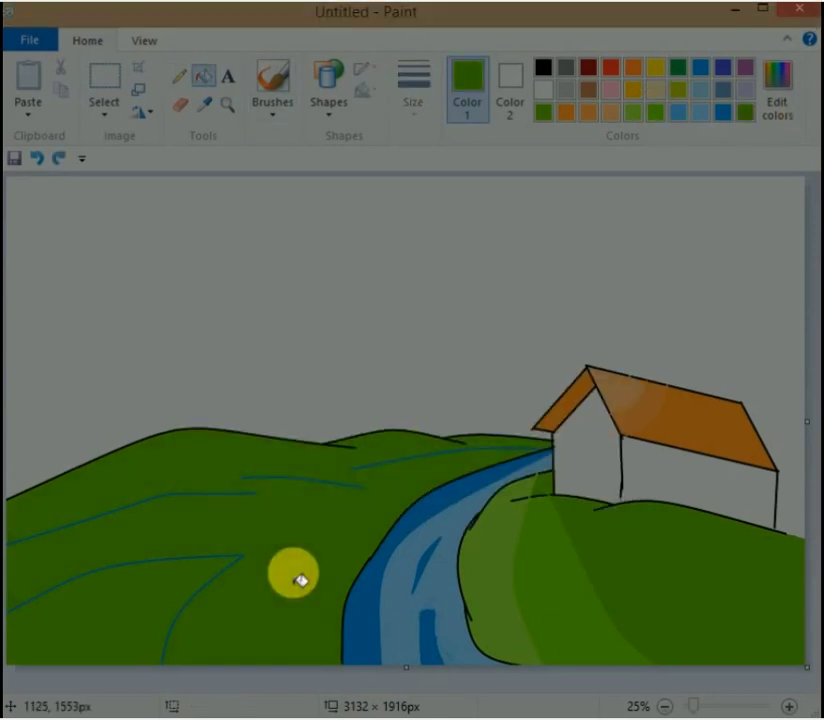
# Mix a deeper dark green and fill the shaded band between the blue curves on the left hill.
pyautogui.click(776, 100)
pyautogui.click(625, 363)
pyautogui.click(221, 506)
pyautogui.click(179, 76)
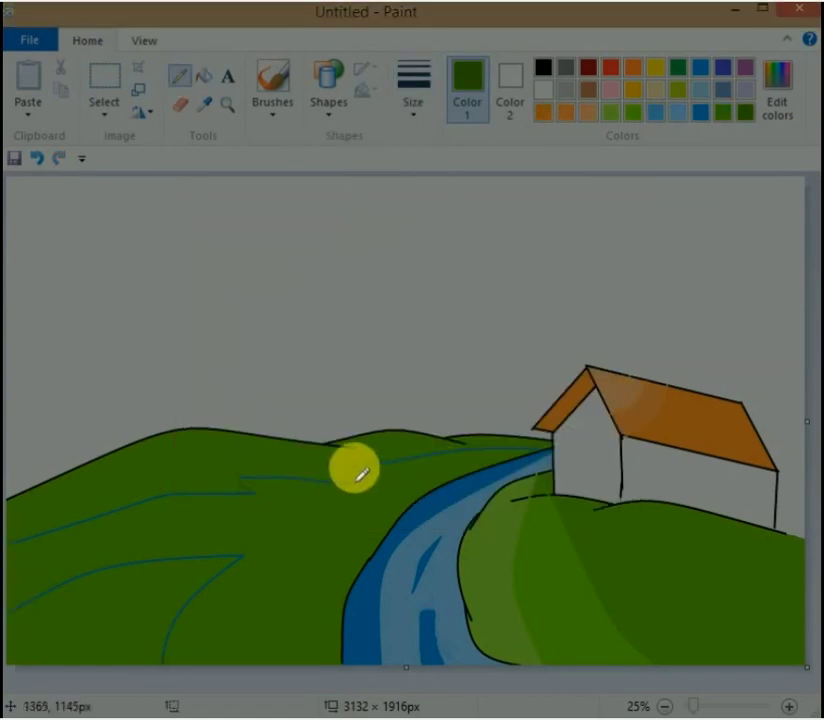
pyautogui.click(203, 76)
pyautogui.click(313, 548)
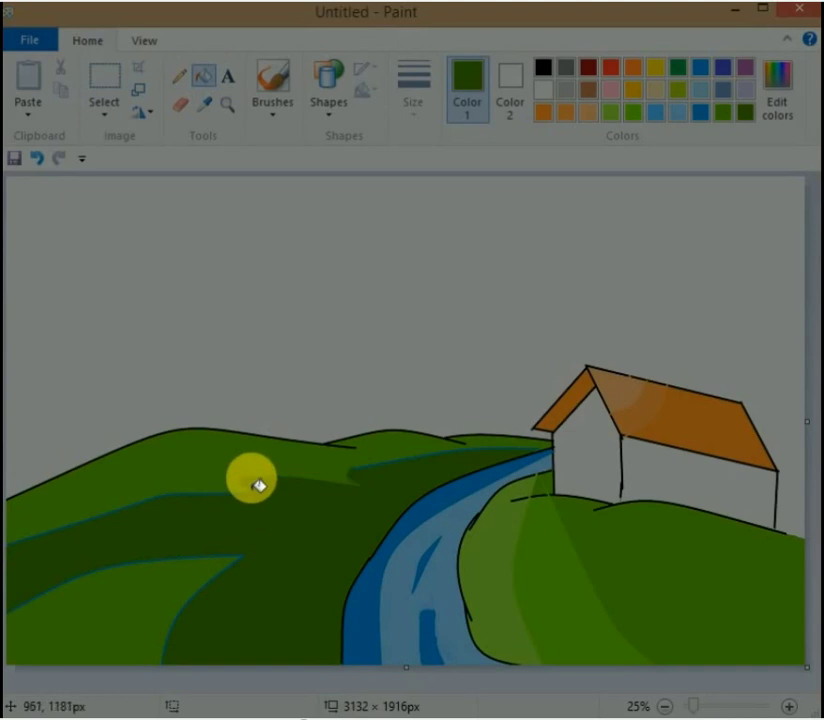
# Recolour the blue guide curves on the hills with the same dark green so they blend into the shading.
pyautogui.click(208, 500)
pyautogui.click(248, 565)
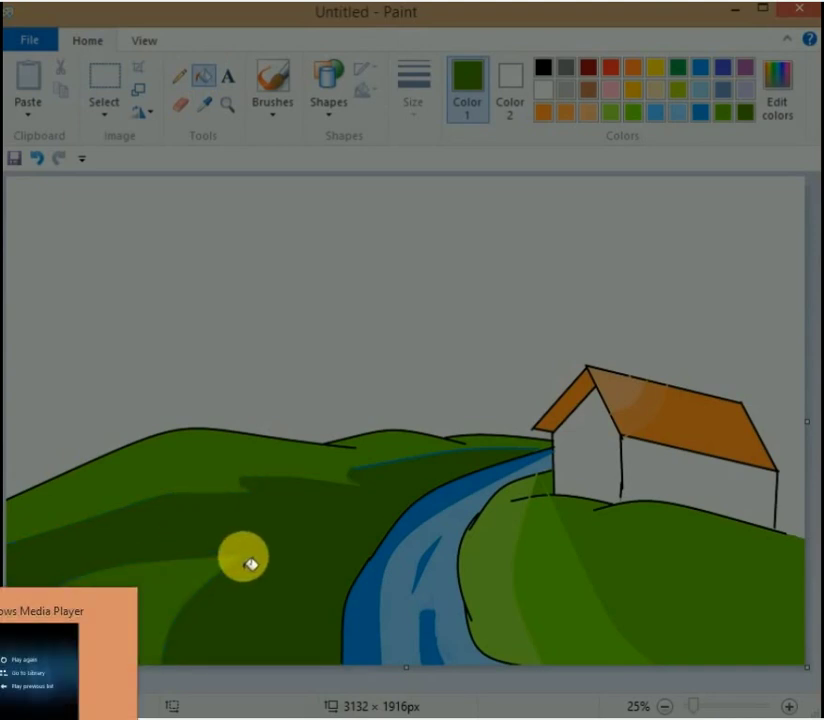
pyautogui.click(487, 455)
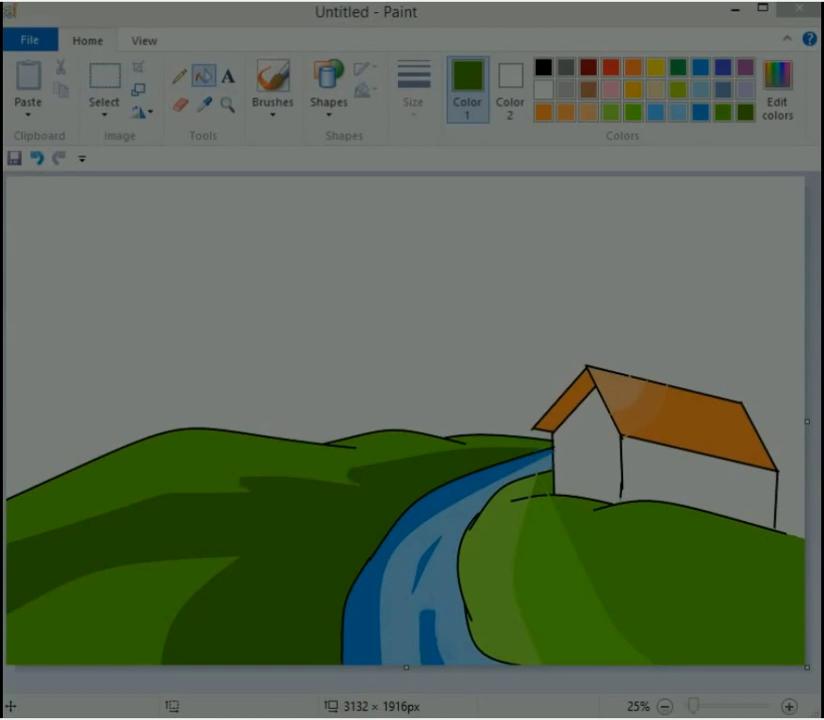
# Draw an upright rectangular door of about 93 × 185 px at the base of the house's front wall.
pyautogui.click(365, 100)
pyautogui.click(291, 150)
pyautogui.moveTo(586, 437); pyautogui.dragTo(595, 494)
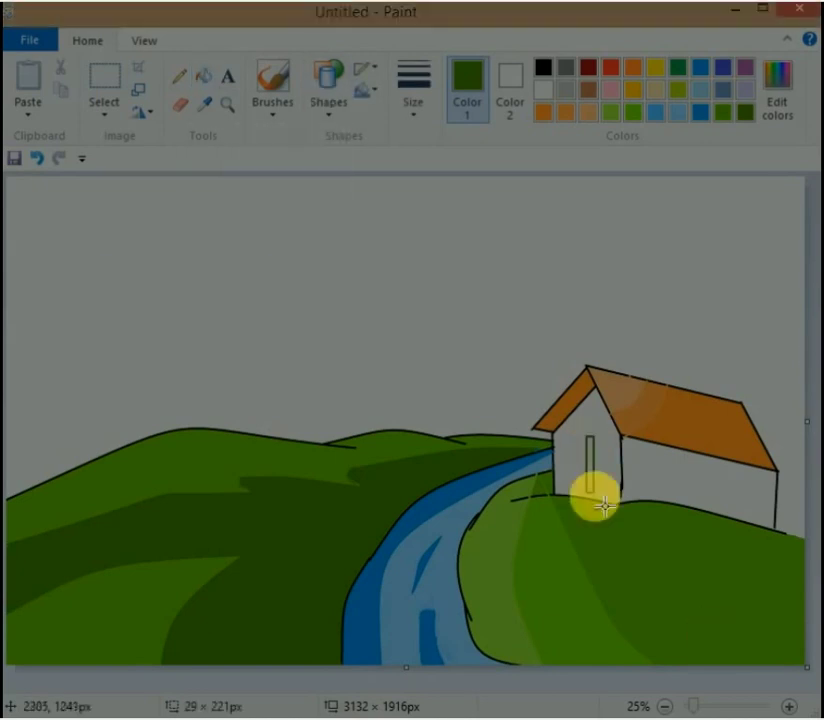
pyautogui.moveTo(588, 438); pyautogui.dragTo(602, 453)
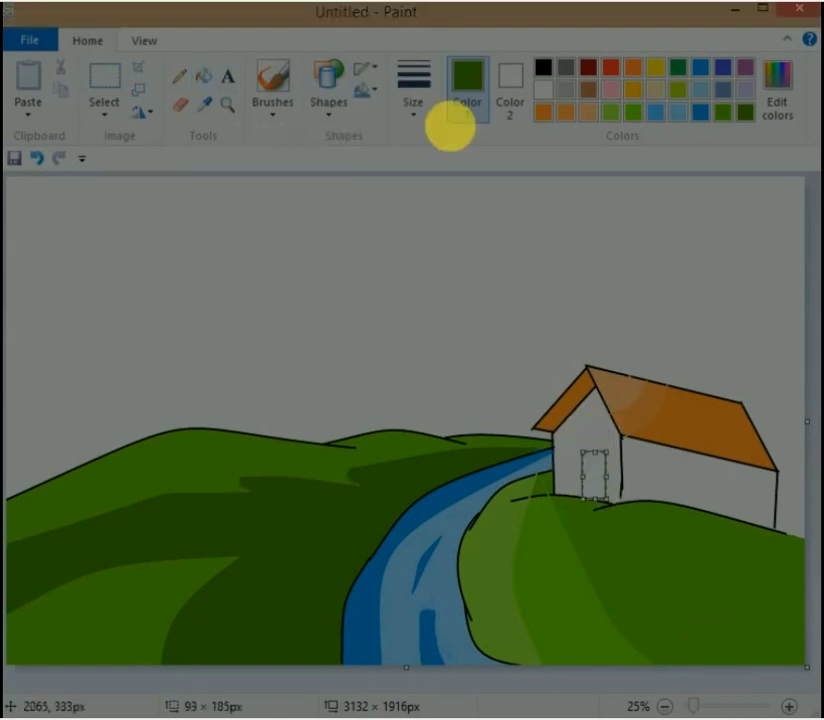
# Mix a near-black navy and fill the door with it.
pyautogui.doubleClick(462, 100)
pyautogui.click(335, 344)
pyautogui.click(634, 408)
pyautogui.click(221, 506)
pyautogui.click(204, 75)
pyautogui.click(598, 490)
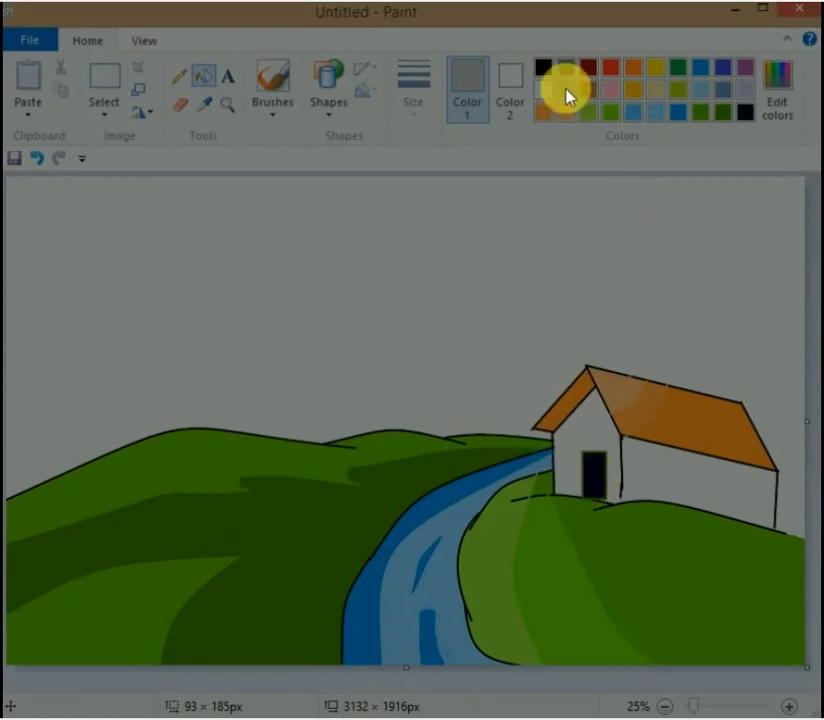
# Draw a narrow light rectangle about 29 px wide against the door's left edge and fill the long side wall with lavender.
pyautogui.moveTo(581, 452); pyautogui.dragTo(574, 497)
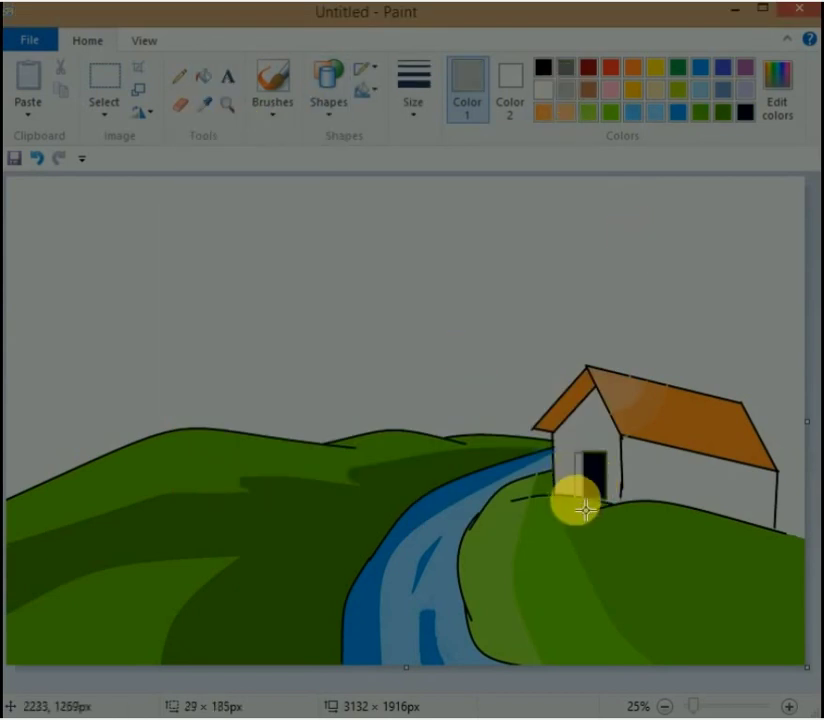
pyautogui.click(693, 493)
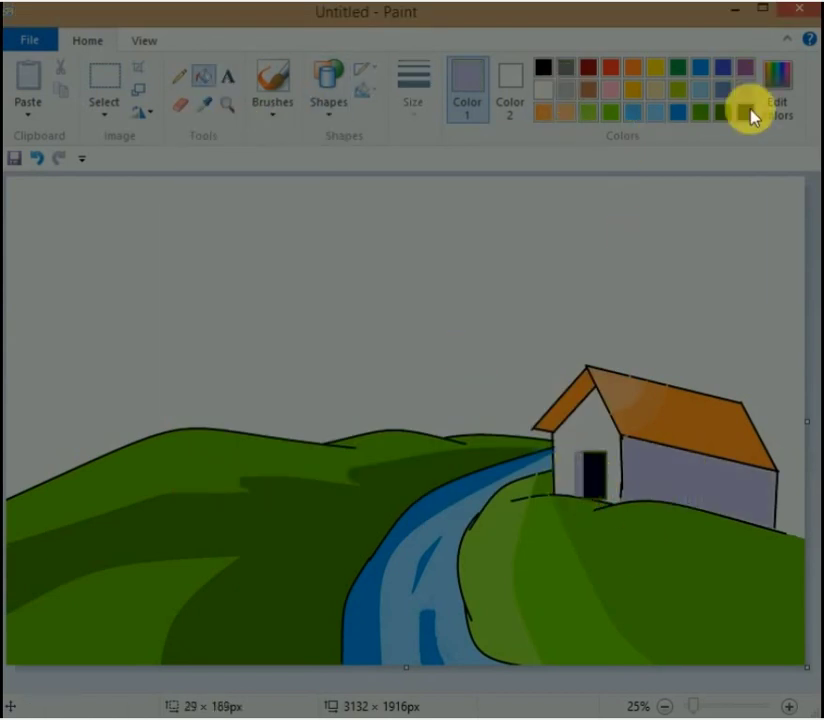
# Outline a small window under the roof edge on the side wall with near-black navy lines and fill it with that colour.
pyautogui.click(745, 111)
pyautogui.moveTo(678, 447); pyautogui.dragTo(681, 473)
pyautogui.click(328, 80)
pyautogui.click(274, 138)
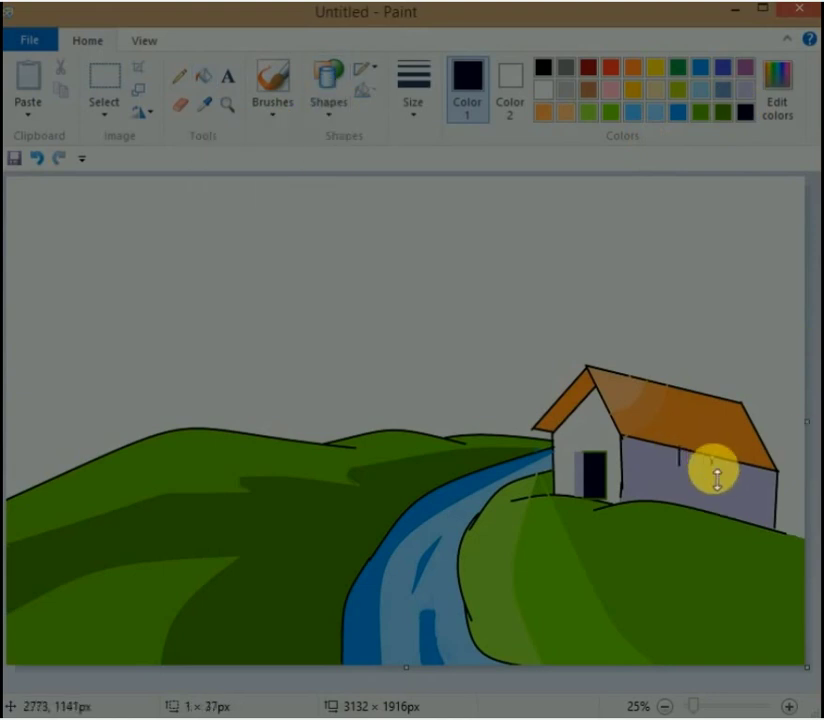
pyautogui.moveTo(683, 462); pyautogui.dragTo(716, 471)
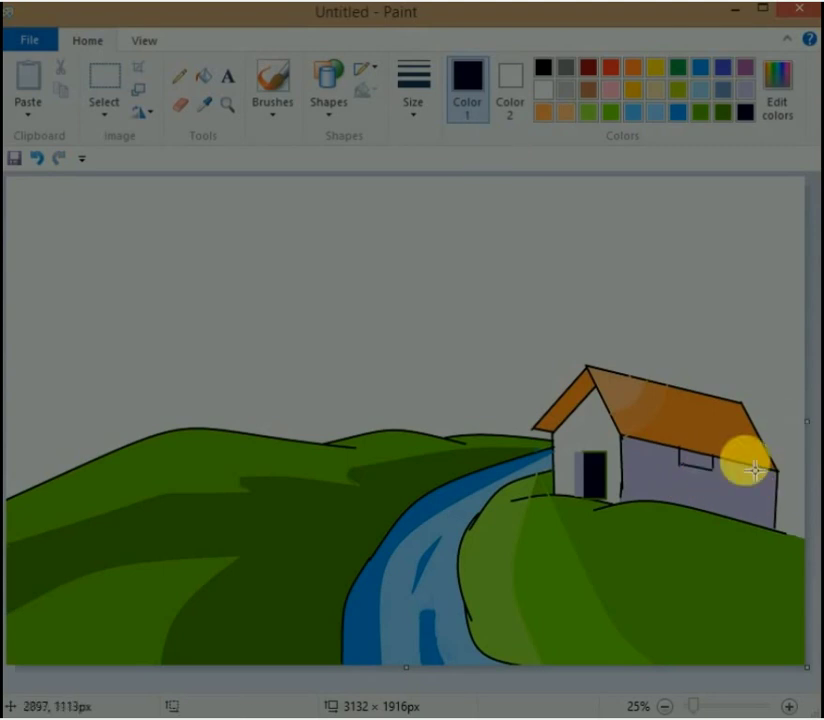
pyautogui.click(204, 76)
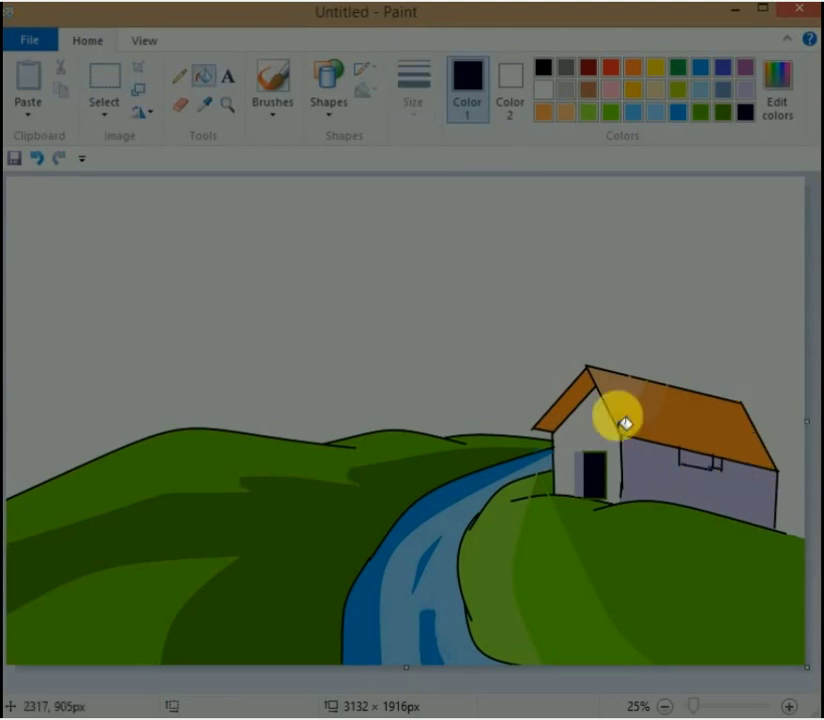
pyautogui.click(686, 463)
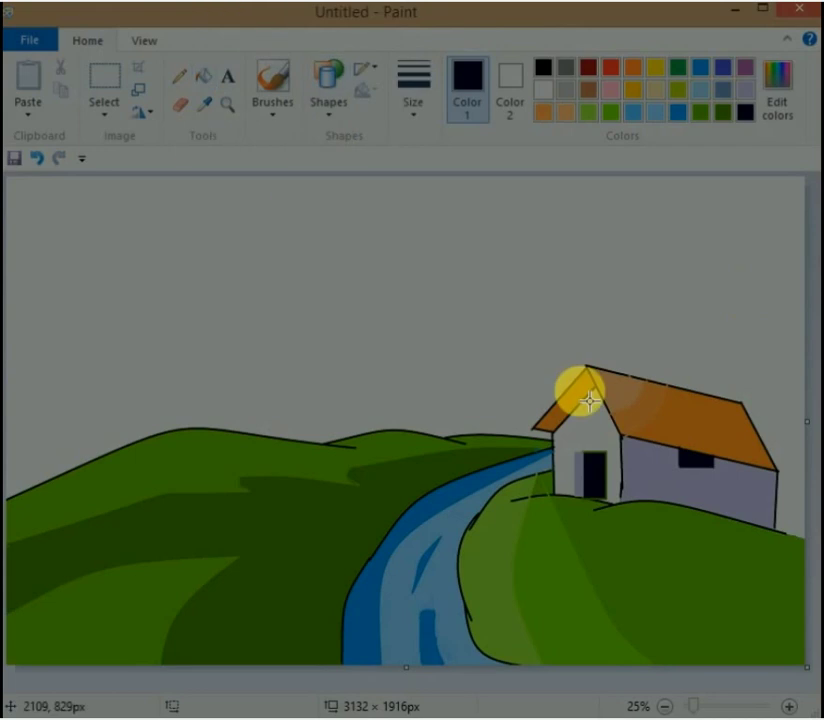
# Close the front wall's outline along the roof edge and fill both house walls with a lighter lavender.
pyautogui.click(555, 436)
pyautogui.click(204, 76)
pyautogui.click(588, 425)
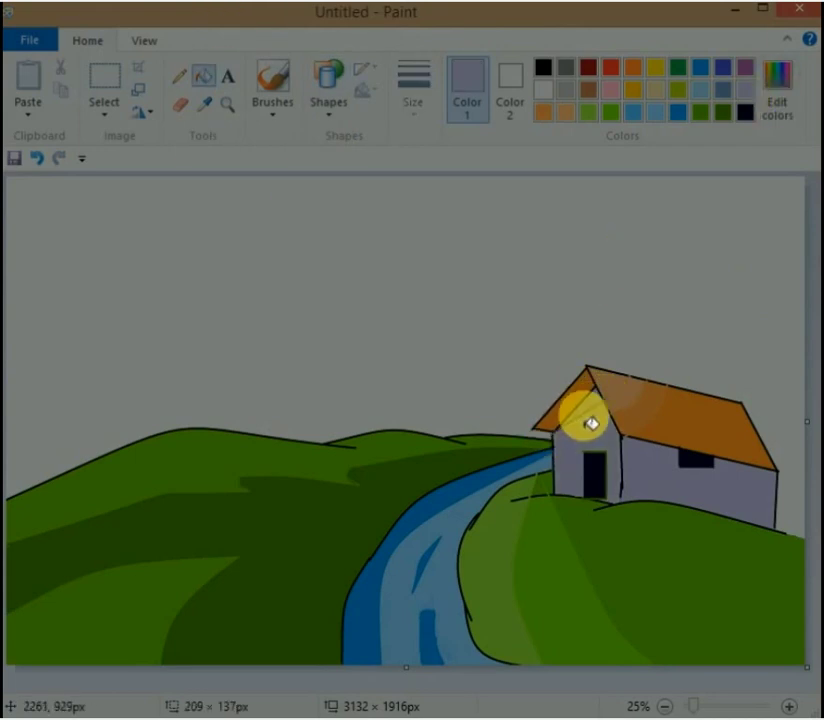
pyautogui.click(777, 95)
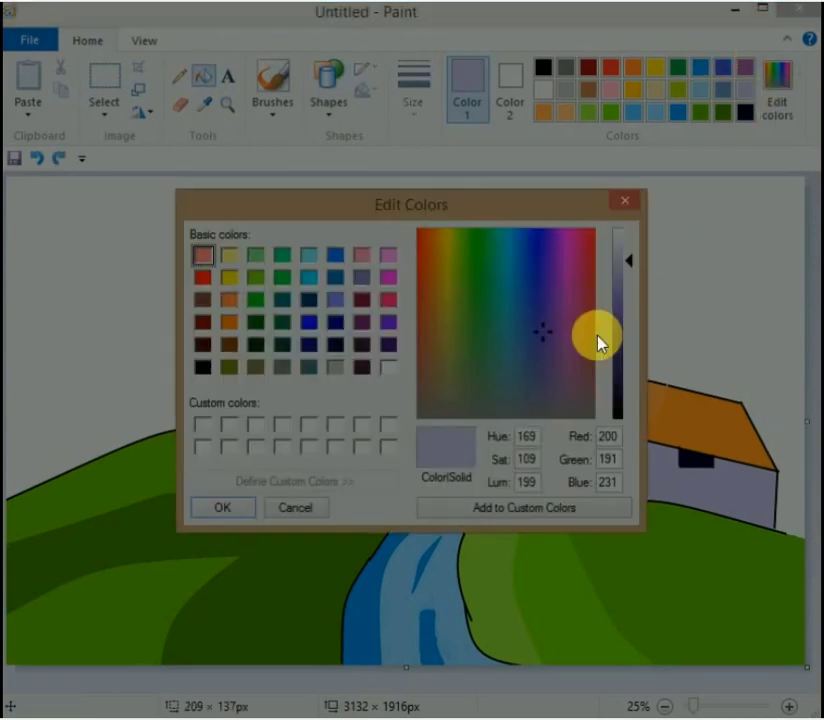
pyautogui.click(222, 507)
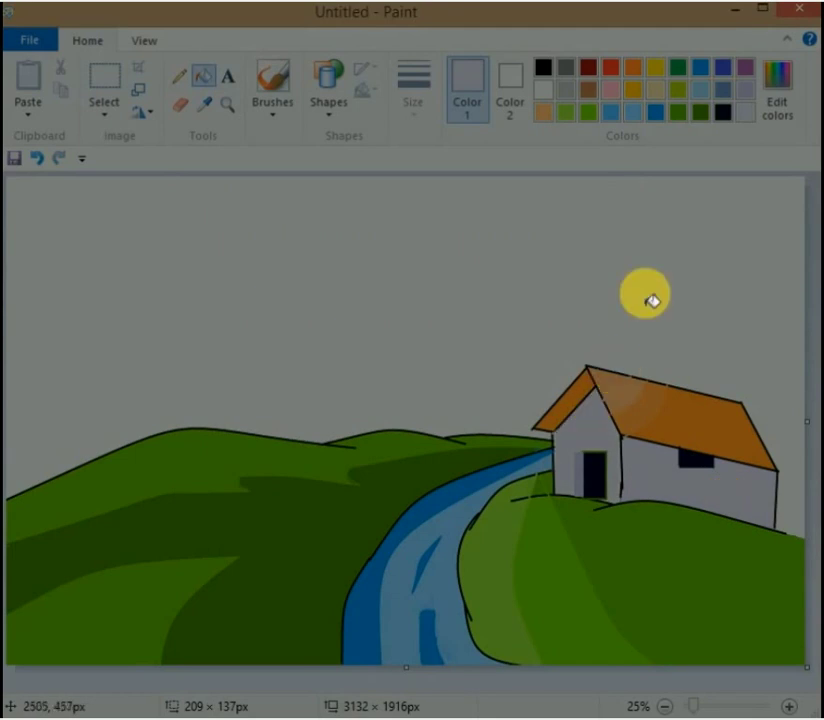
# Take the pencil and mix a darker shade of the lavender for the mountain outlines.
pyautogui.press('p')
pyautogui.click(777, 95)
pyautogui.moveTo(627, 262); pyautogui.dragTo(625, 309)
pyautogui.click(221, 504)
# Sketch a purple mountain range freehand behind the hills and the house.
pyautogui.moveTo(232, 257); pyautogui.dragTo(18, 405)
pyautogui.moveTo(299, 213); pyautogui.dragTo(390, 327)
pyautogui.moveTo(320, 328)
pyautogui.mouseDown()
pyautogui.moveTo(440, 291)
pyautogui.moveTo(529, 383)
pyautogui.mouseUp()
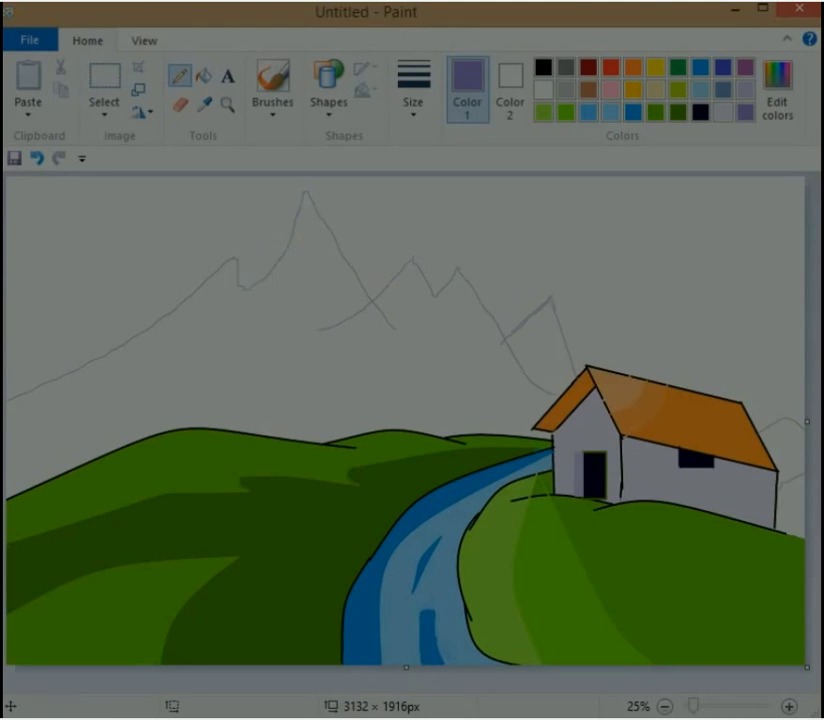
# Try to trace the sketched mountain peaks with curves.
pyautogui.click(337, 96)
pyautogui.moveTo(236, 259); pyautogui.dragTo(262, 274)
pyautogui.click(280, 278)
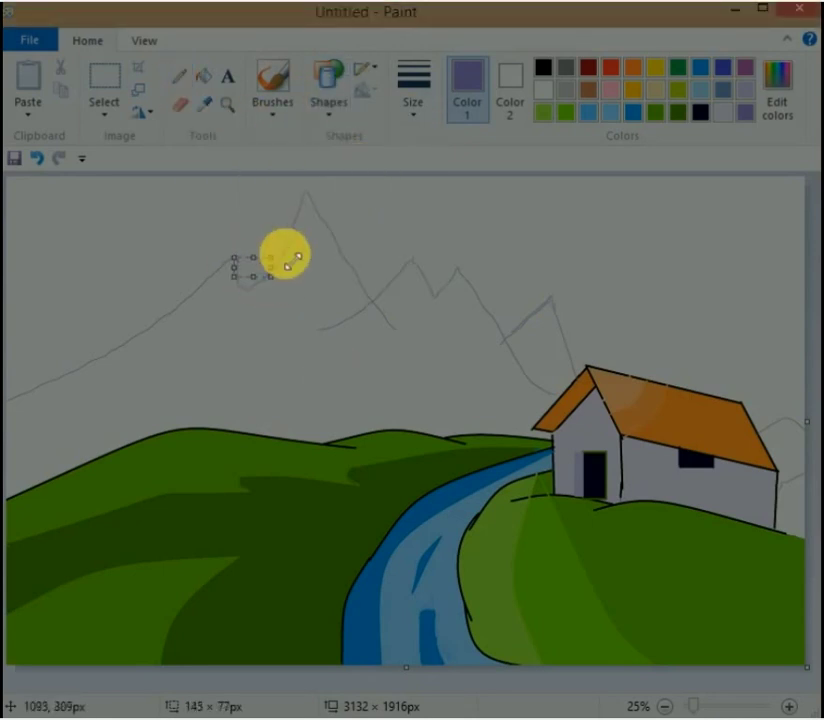
pyautogui.click(288, 266)
pyautogui.moveTo(308, 193); pyautogui.dragTo(415, 297)
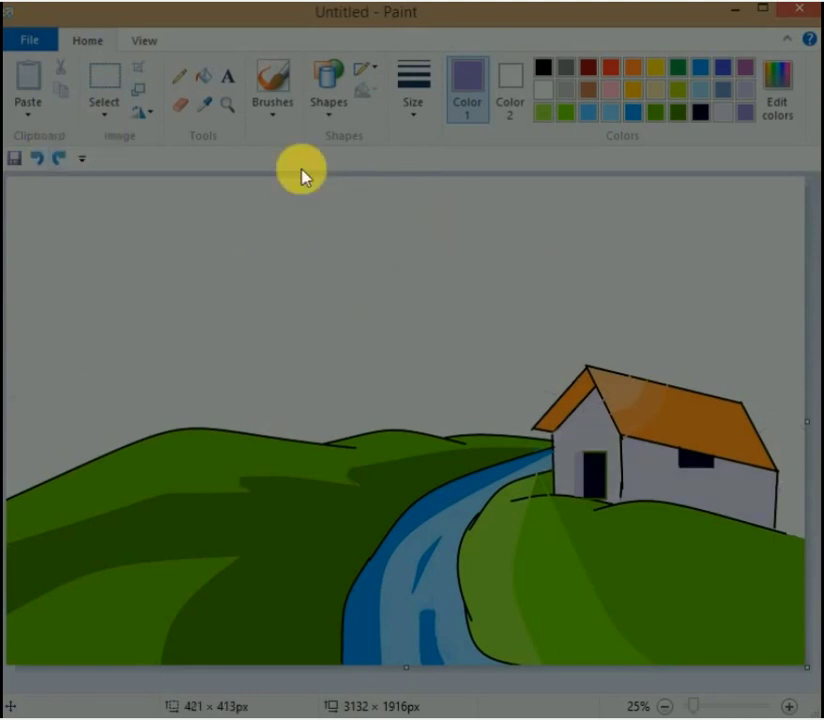
# Draw thin purple curves for the mountain slopes rising from the left edge to a tall peak and down its far side.
pyautogui.moveTo(8, 425); pyautogui.dragTo(248, 294)
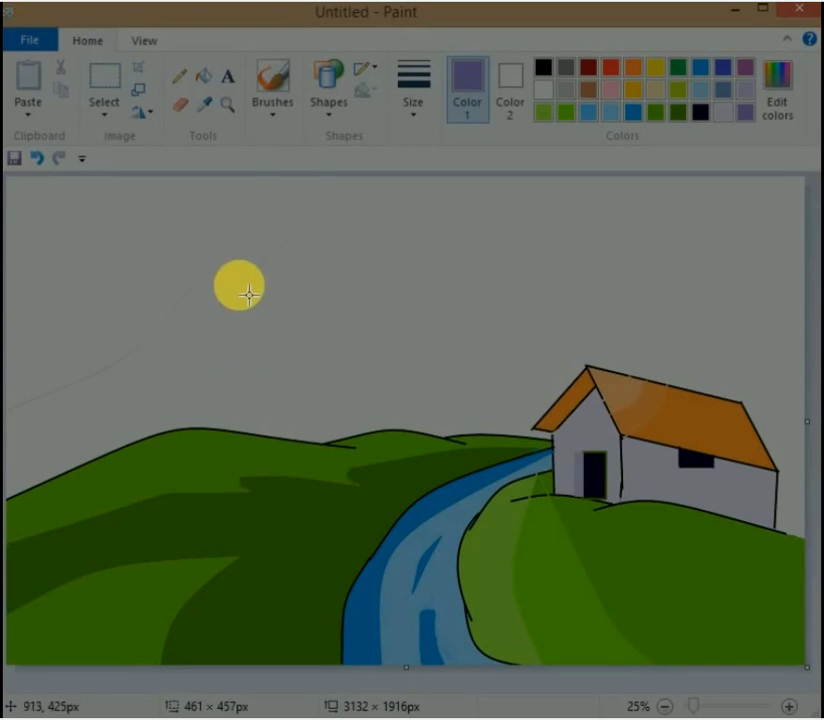
pyautogui.moveTo(5, 435)
pyautogui.mouseDown()
pyautogui.moveTo(315, 230)
pyautogui.moveTo(412, 331)
pyautogui.moveTo(340, 329)
pyautogui.moveTo(286, 346)
pyautogui.moveTo(310, 297)
pyautogui.moveTo(300, 312)
pyautogui.mouseUp()
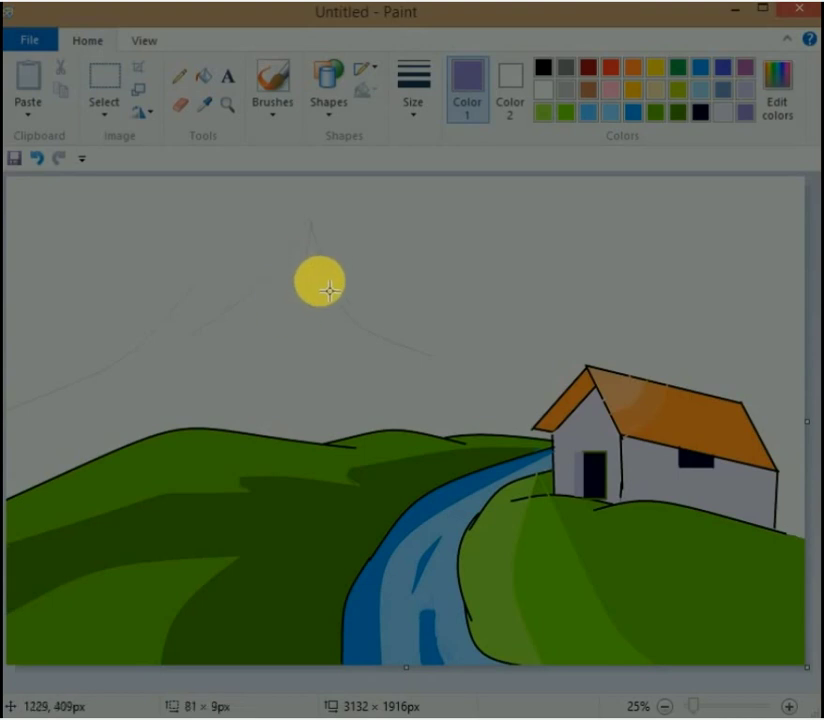
# Draw jagged purple shading edges inside the tall peak and the small peak to its left.
pyautogui.moveTo(350, 269)
pyautogui.mouseDown()
pyautogui.moveTo(292, 316)
pyautogui.moveTo(278, 381)
pyautogui.mouseUp()
pyautogui.moveTo(314, 309); pyautogui.dragTo(322, 358)
pyautogui.moveTo(266, 297)
pyautogui.mouseDown()
pyautogui.moveTo(233, 330)
pyautogui.moveTo(208, 314)
pyautogui.moveTo(251, 286)
pyautogui.moveTo(205, 290)
pyautogui.moveTo(223, 328)
pyautogui.moveTo(202, 212)
pyautogui.moveTo(197, 292)
pyautogui.moveTo(206, 295)
pyautogui.moveTo(276, 240)
pyautogui.mouseUp()
pyautogui.moveTo(216, 318)
pyautogui.mouseDown()
pyautogui.moveTo(180, 330)
pyautogui.moveTo(243, 260)
pyautogui.mouseUp()
pyautogui.moveTo(199, 324); pyautogui.dragTo(202, 364)
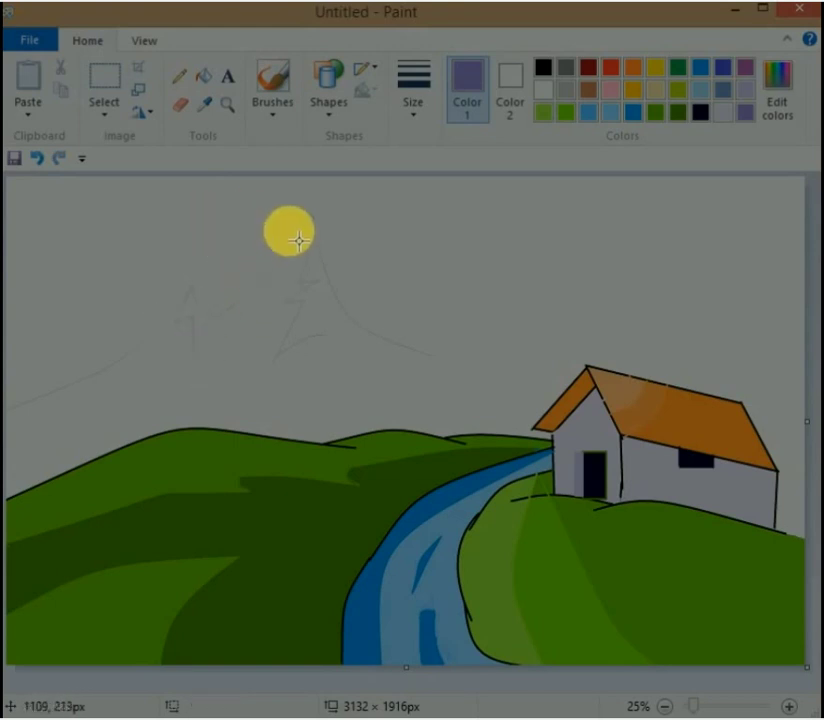
pyautogui.moveTo(340, 344)
pyautogui.mouseDown()
pyautogui.moveTo(395, 368)
pyautogui.moveTo(395, 350)
pyautogui.moveTo(357, 374)
pyautogui.mouseUp()
# Draw two narrow purple peaks between the tall mountain and the house, with curved shading edges inside them.
pyautogui.click(590, 240)
pyautogui.moveTo(469, 280)
pyautogui.mouseDown()
pyautogui.moveTo(483, 322)
pyautogui.moveTo(505, 277)
pyautogui.moveTo(552, 234)
pyautogui.moveTo(533, 342)
pyautogui.moveTo(554, 403)
pyautogui.moveTo(525, 380)
pyautogui.moveTo(601, 254)
pyautogui.mouseUp()
pyautogui.moveTo(500, 348)
pyautogui.mouseDown()
pyautogui.moveTo(520, 432)
pyautogui.moveTo(502, 380)
pyautogui.mouseUp()
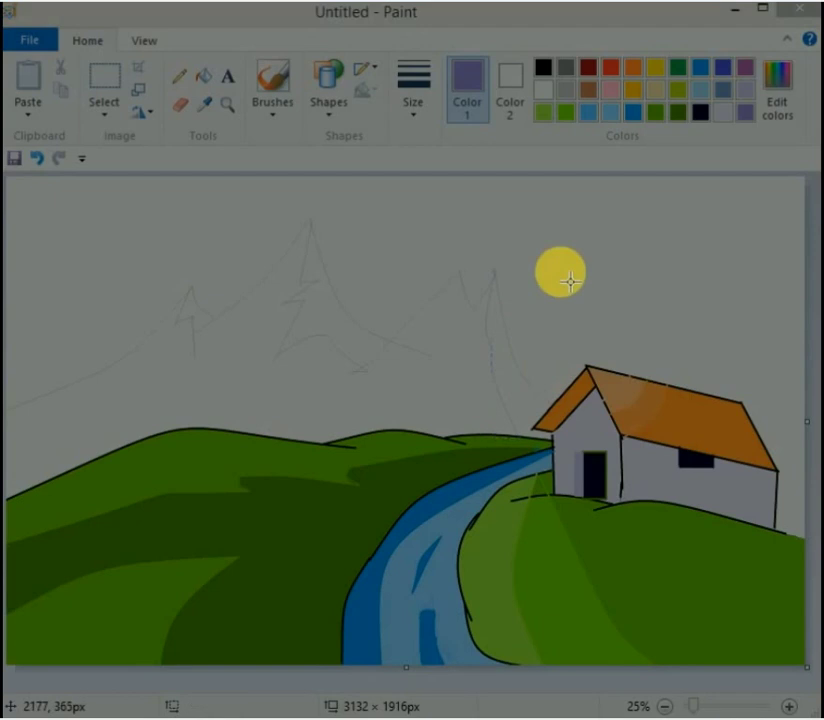
pyautogui.moveTo(480, 315); pyautogui.dragTo(473, 422)
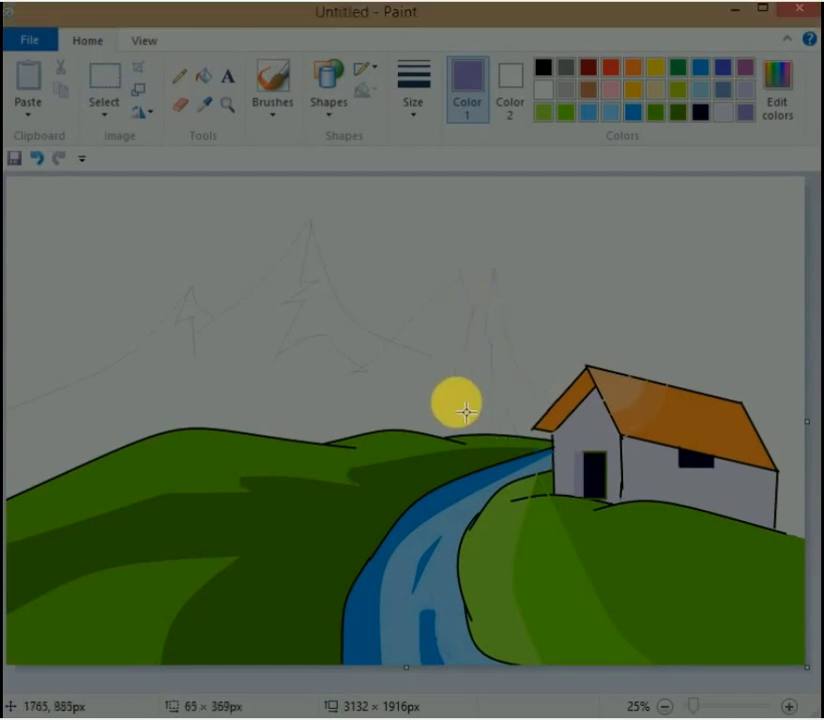
pyautogui.moveTo(440, 280)
pyautogui.mouseDown()
pyautogui.moveTo(449, 328)
pyautogui.moveTo(448, 277)
pyautogui.moveTo(452, 318)
pyautogui.moveTo(471, 318)
pyautogui.moveTo(552, 228)
pyautogui.moveTo(452, 340)
pyautogui.moveTo(465, 390)
pyautogui.moveTo(460, 430)
pyautogui.mouseUp()
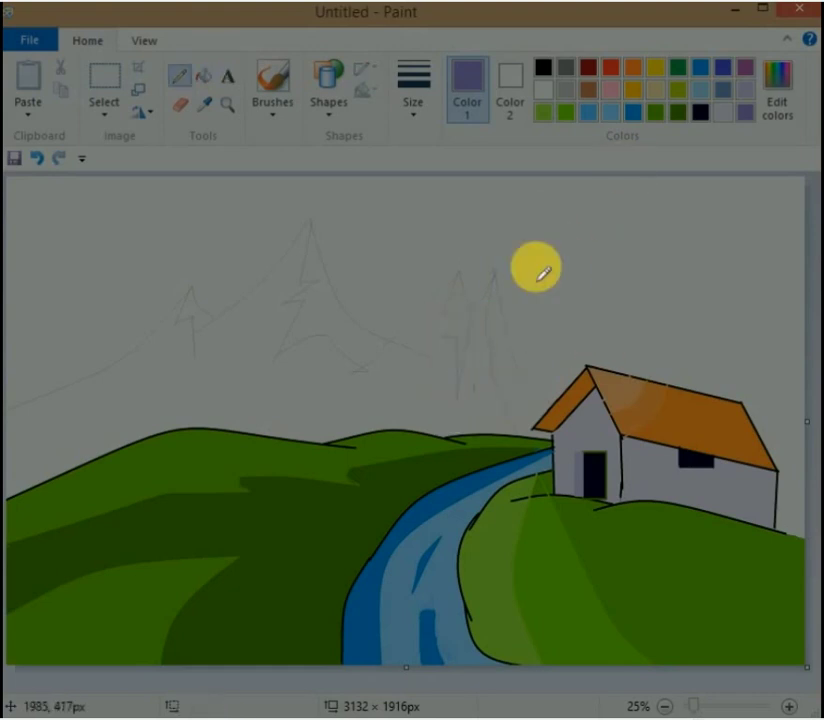
# Mix a dark grey and fill the shaded parts of the small left peak and the tall peak.
pyautogui.click(774, 100)
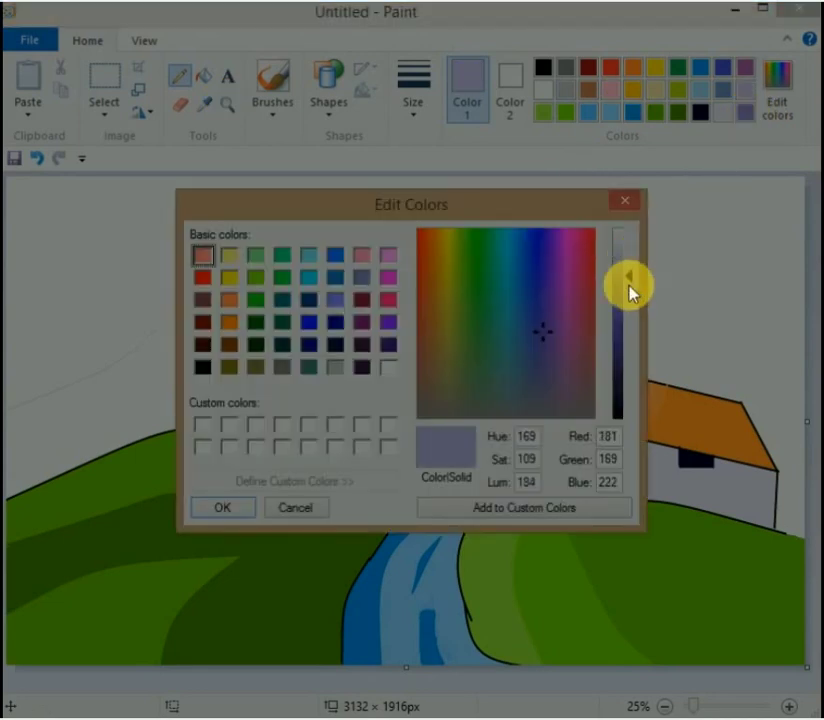
pyautogui.click(337, 366)
pyautogui.moveTo(631, 276); pyautogui.dragTo(633, 331)
pyautogui.click(222, 507)
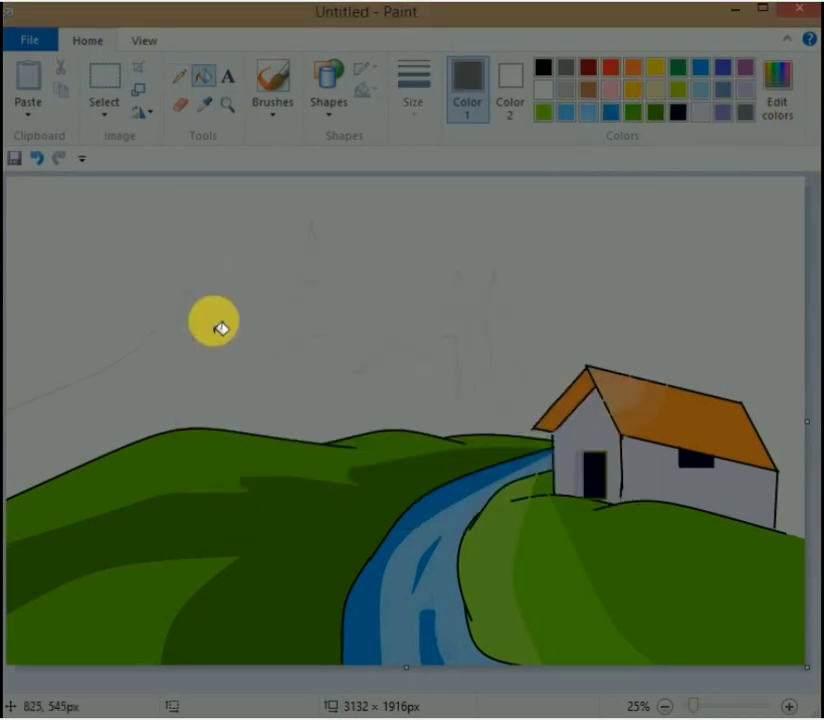
pyautogui.click(180, 75)
pyautogui.click(203, 75)
pyautogui.click(193, 313)
pyautogui.click(335, 330)
# Try to fill the shaded part of the peak left of the rightmost one with dark grey, and undo the fills.
pyautogui.click(180, 75)
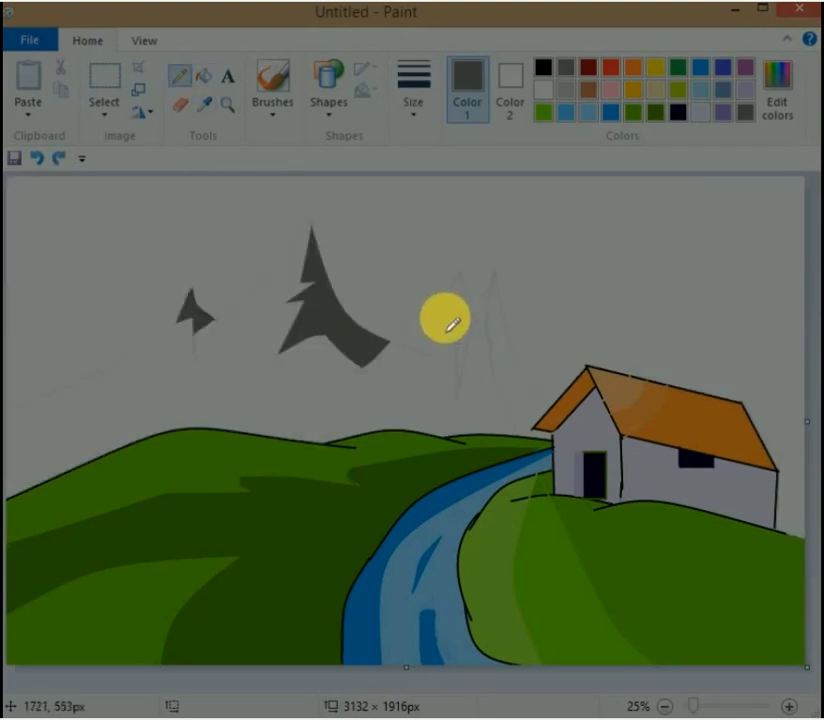
pyautogui.click(203, 75)
pyautogui.click(474, 331)
pyautogui.hotkey('ctrl', 'z')
pyautogui.click(203, 75)
pyautogui.click(465, 330)
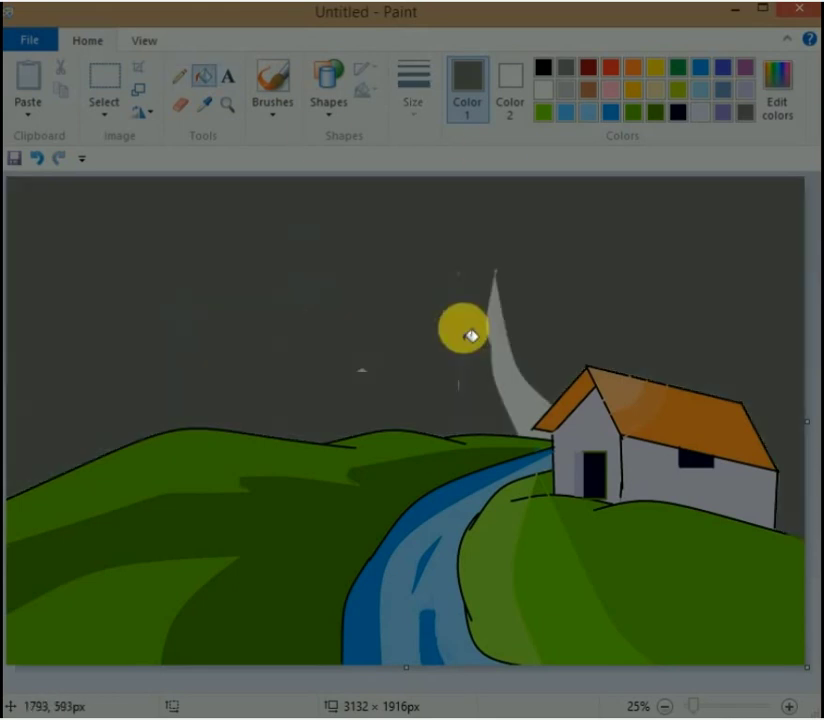
pyautogui.hotkey('ctrl', 'z')
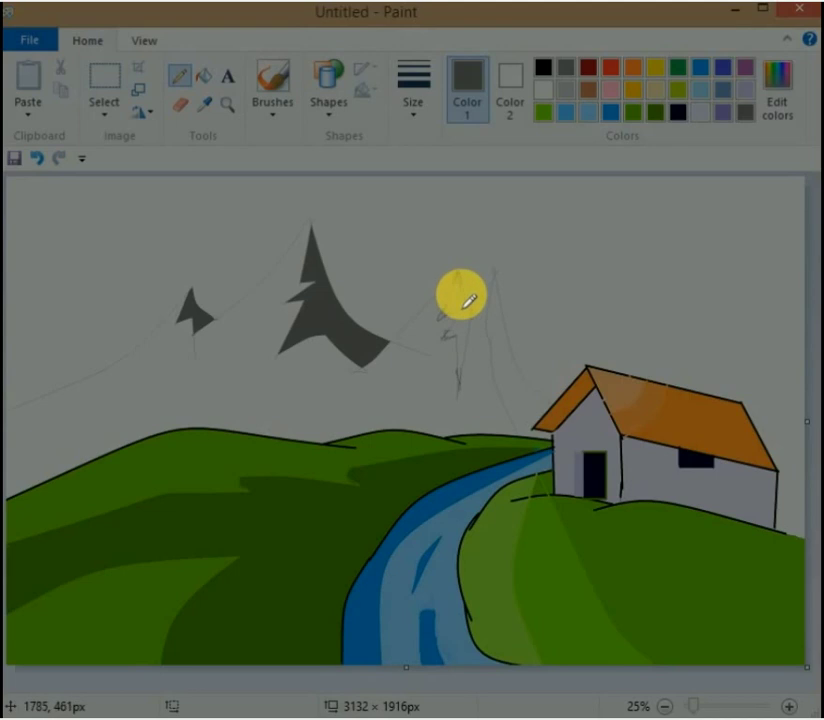
# Fill the shaded side of the rightmost peak beside the house with dark grey.
pyautogui.hotkey('ctrl', 'y')
pyautogui.hotkey('ctrl', 'z')
pyautogui.click(518, 400)
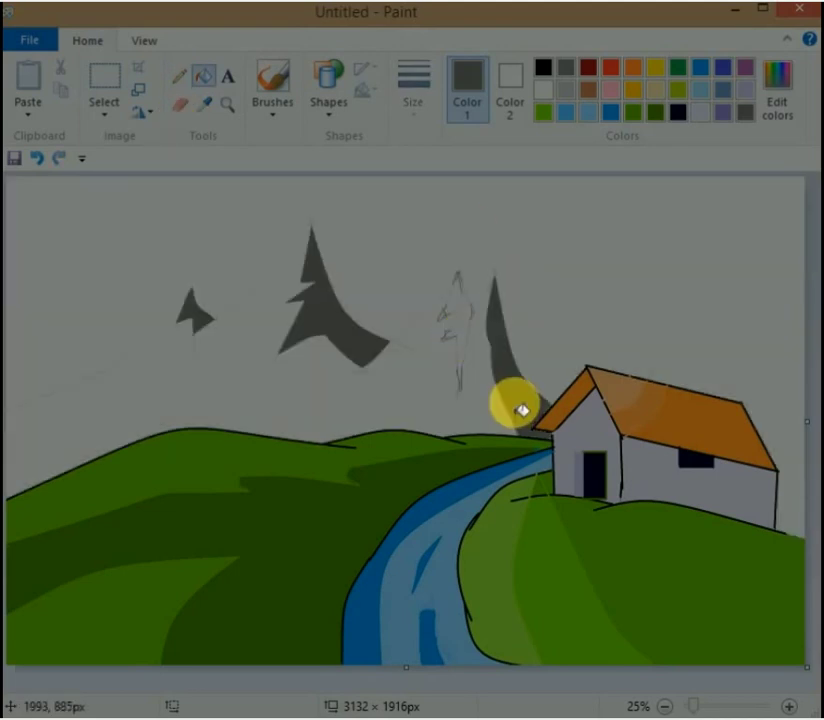
# Select a rectangle of about 221 × 669 px around the peak left of the rightmost one and delete its contents.
pyautogui.click(90, 113)
pyautogui.click(60, 160)
pyautogui.moveTo(425, 236)
pyautogui.mouseDown()
pyautogui.moveTo(436, 307)
pyautogui.moveTo(482, 414)
pyautogui.mouseUp()
pyautogui.press('Delete')
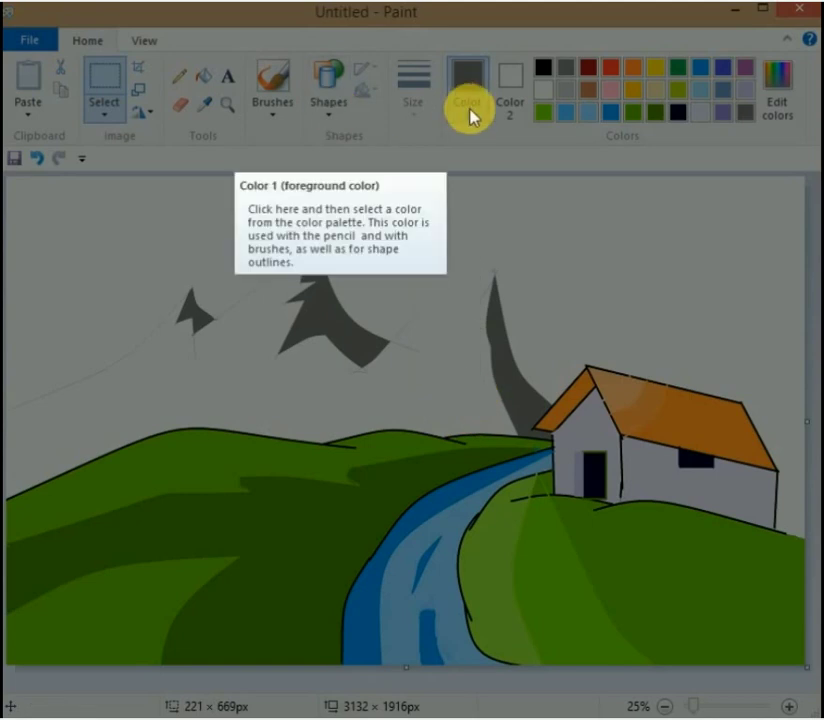
# Redraw the peak left of the rightmost one with dark grey curves and a jagged shade edge, and fill its shaded side dark grey.
pyautogui.click(118, 375)
pyautogui.click(328, 95)
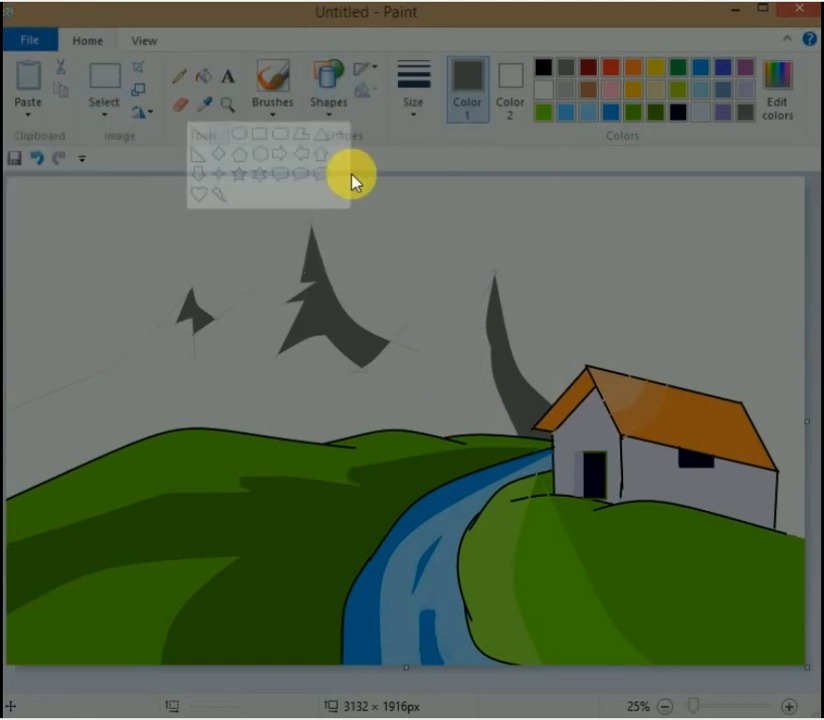
pyautogui.click(197, 134)
pyautogui.moveTo(498, 268); pyautogui.dragTo(390, 343)
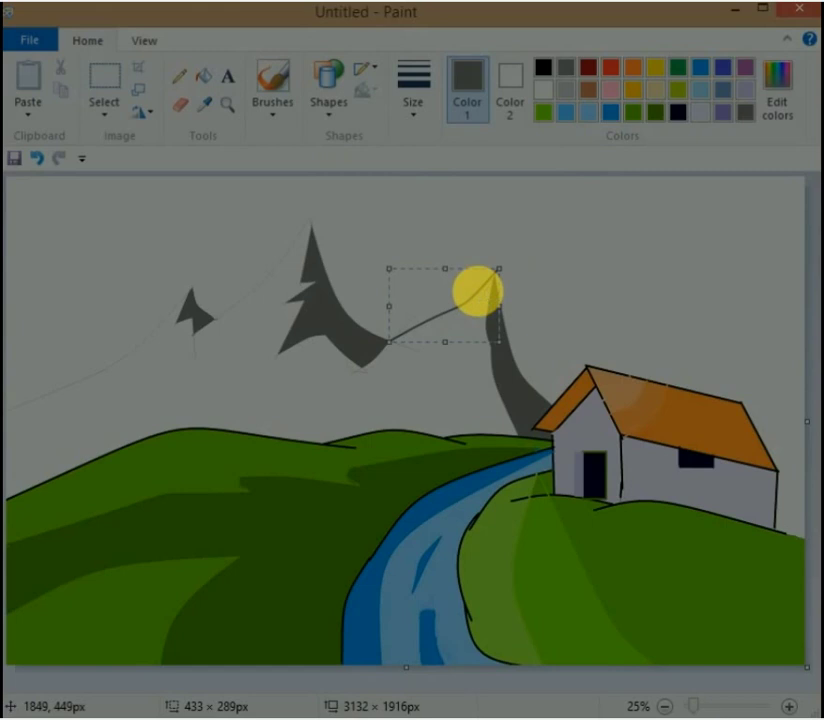
pyautogui.moveTo(476, 289)
pyautogui.mouseDown()
pyautogui.moveTo(482, 299)
pyautogui.moveTo(477, 278)
pyautogui.moveTo(460, 289)
pyautogui.moveTo(436, 269)
pyautogui.moveTo(384, 348)
pyautogui.mouseUp()
pyautogui.click(436, 272)
pyautogui.click(436, 272)
pyautogui.moveTo(436, 270)
pyautogui.mouseDown()
pyautogui.moveTo(441, 347)
pyautogui.moveTo(462, 334)
pyautogui.moveTo(447, 388)
pyautogui.moveTo(474, 409)
pyautogui.mouseUp()
pyautogui.click(565, 280)
pyautogui.moveTo(460, 337)
pyautogui.mouseDown()
pyautogui.moveTo(484, 322)
pyautogui.moveTo(546, 313)
pyautogui.moveTo(483, 413)
pyautogui.mouseUp()
pyautogui.click(460, 368)
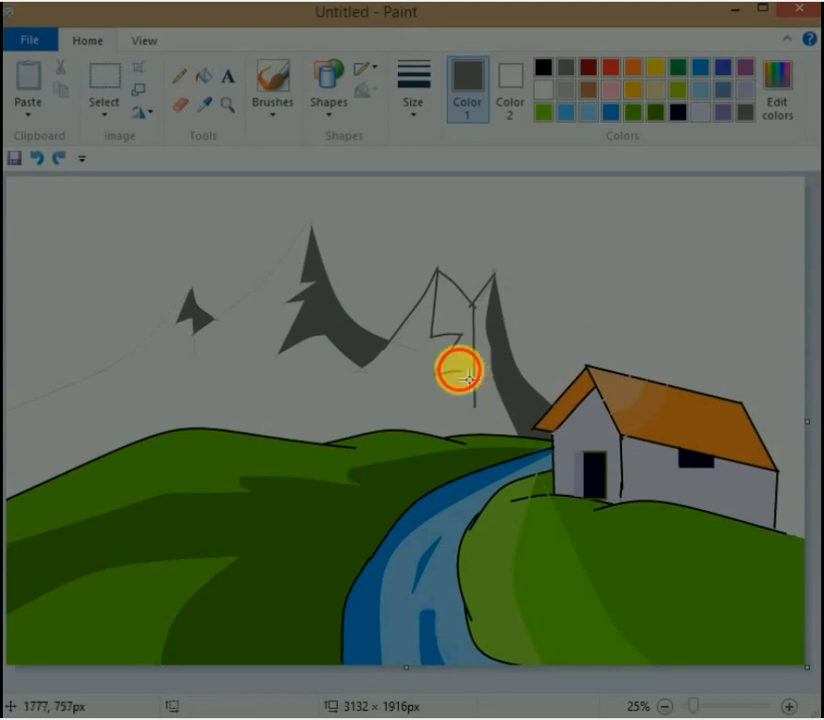
pyautogui.click(203, 75)
pyautogui.click(503, 311)
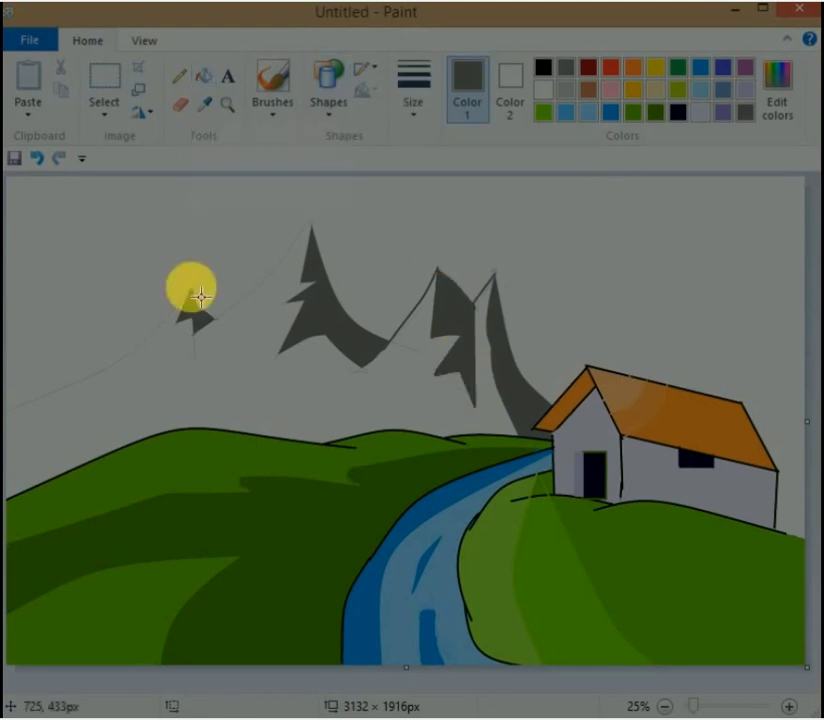
# Trace the left slopes of the small and tall peaks and the short ridge lines beside them with dark grey curves.
pyautogui.moveTo(192, 290); pyautogui.dragTo(7, 414)
pyautogui.moveTo(310, 221); pyautogui.dragTo(213, 320)
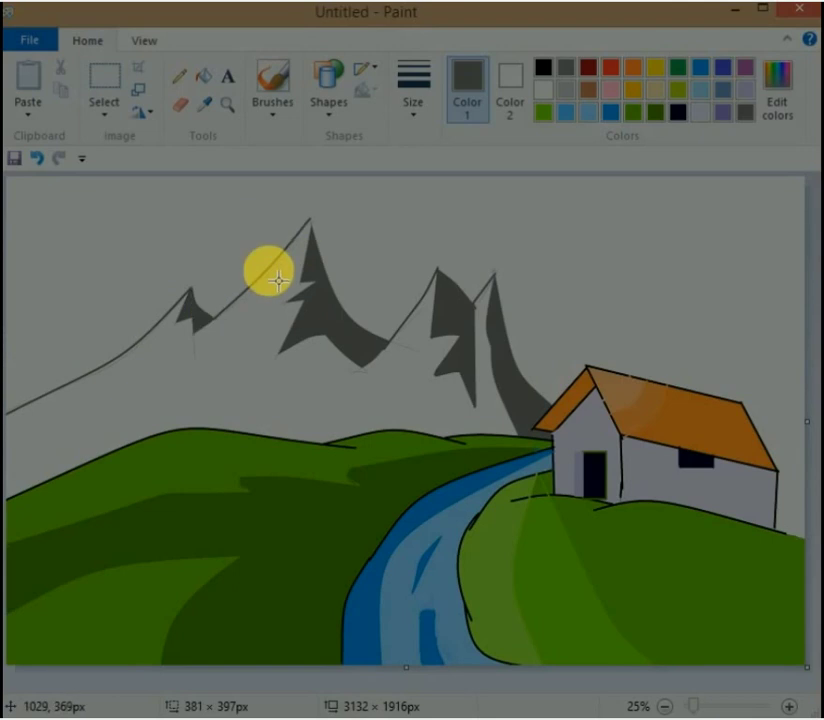
pyautogui.click(313, 228)
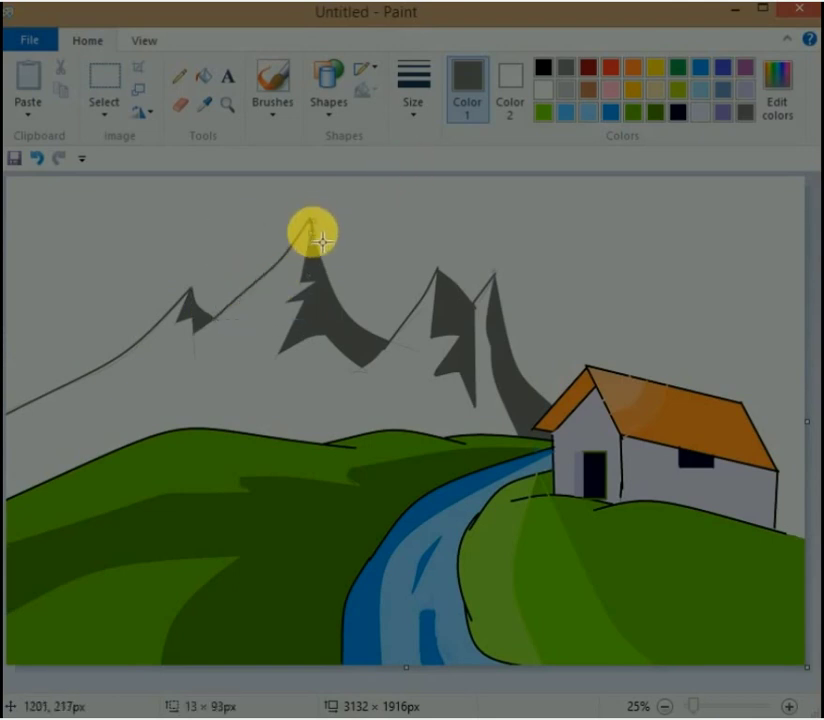
pyautogui.moveTo(194, 318); pyautogui.dragTo(202, 346)
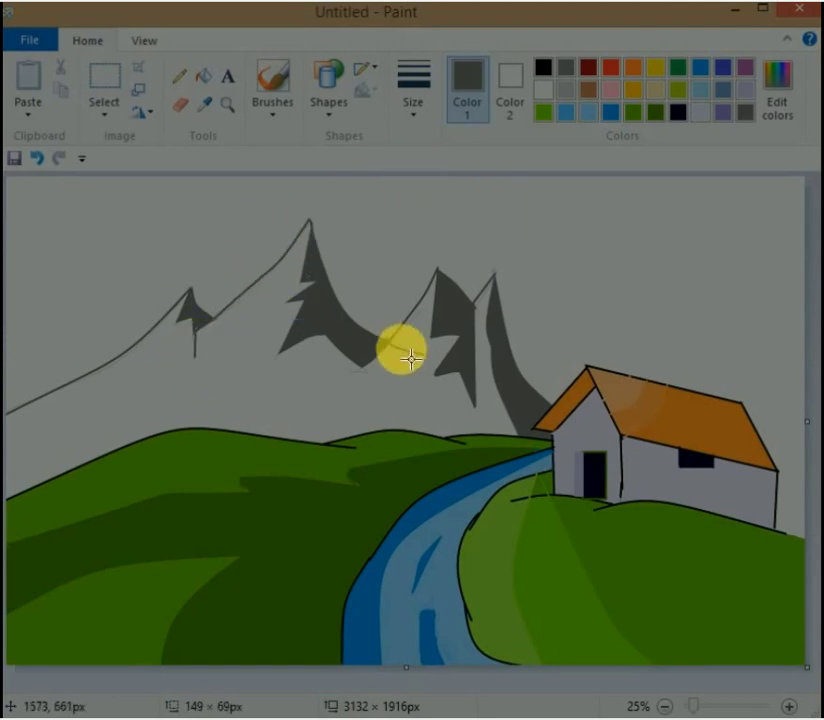
# Draw distant hills on both sides of the house and fill them with dark and light grey.
pyautogui.moveTo(768, 447); pyautogui.dragTo(806, 447)
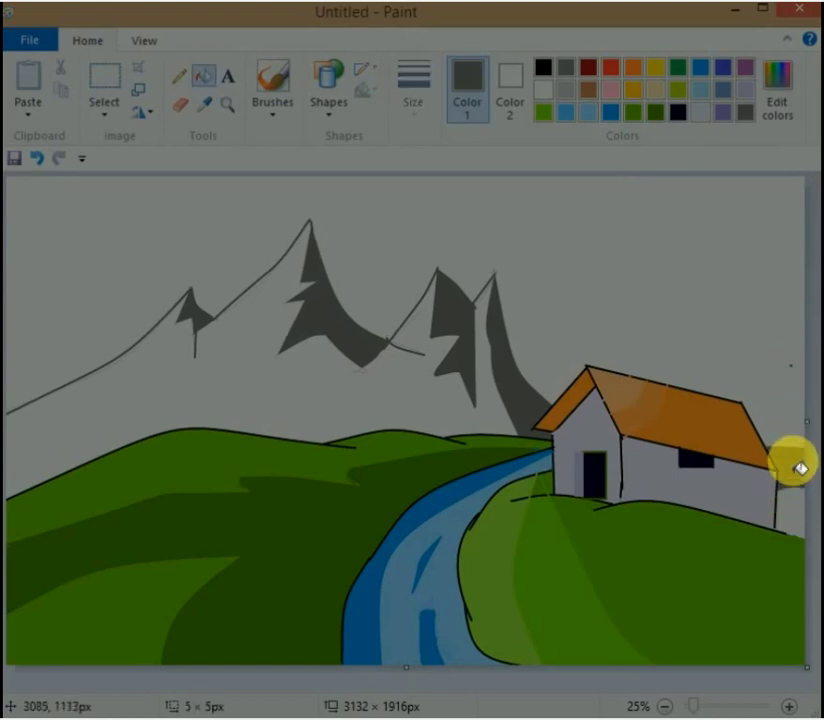
pyautogui.click(800, 465)
pyautogui.moveTo(528, 369); pyautogui.dragTo(583, 366)
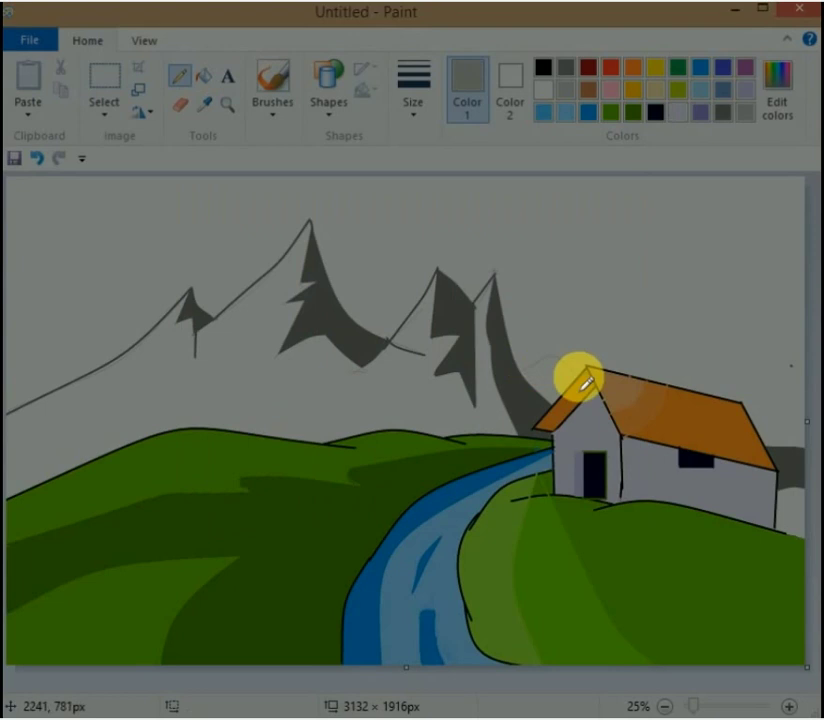
pyautogui.click(784, 447)
# Mix a bright blue and draw a sky curve of about 277 × 737 px from the rightmost peak up to the canvas edge.
pyautogui.click(777, 100)
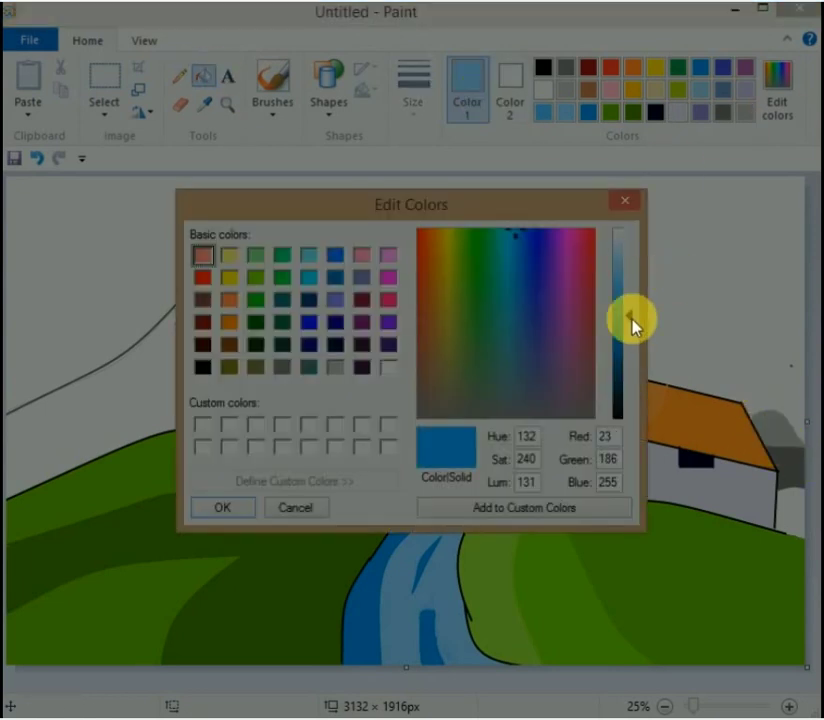
pyautogui.click(631, 300)
pyautogui.click(217, 506)
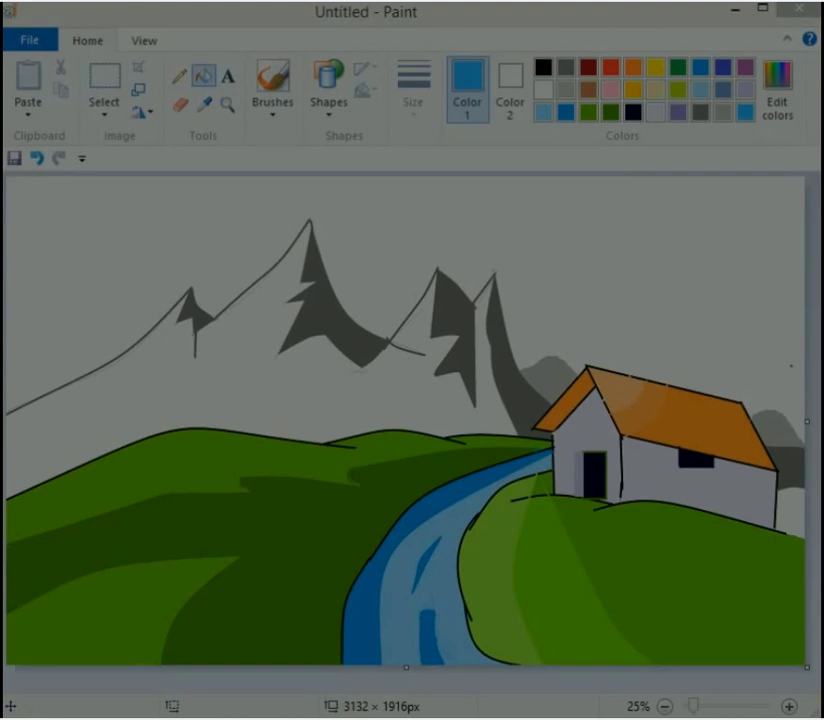
pyautogui.click(320, 120)
pyautogui.moveTo(513, 352); pyautogui.dragTo(578, 178)
# Fill the sky between the curve and the canvas edge above the house with bright blue.
pyautogui.click(203, 76)
pyautogui.click(777, 100)
pyautogui.click(221, 506)
pyautogui.click(760, 318)
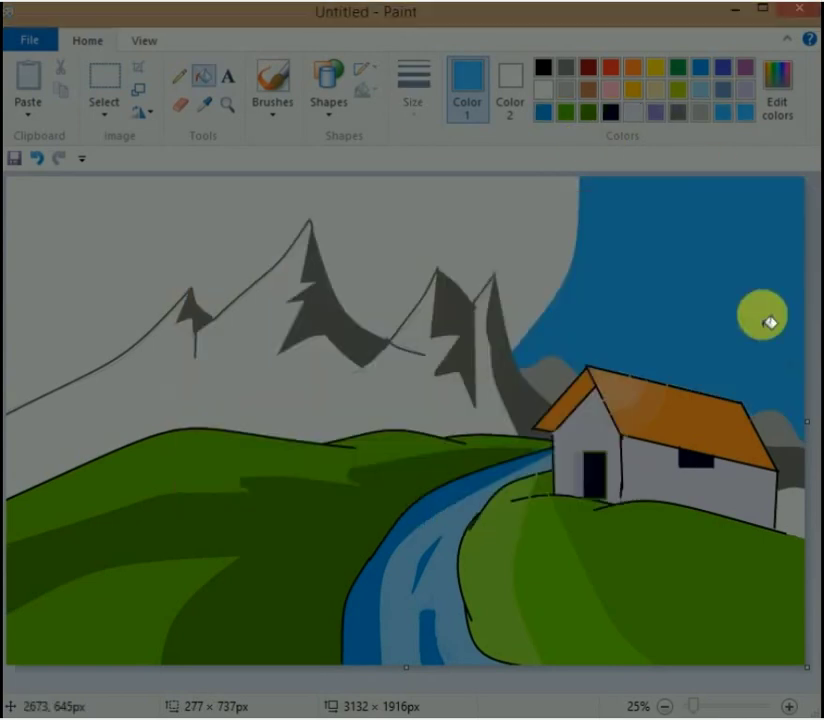
# Draw a second sky curve of about 285 × 565 px beside the tall peak and fill the band behind the two rightmost peaks with lighter blue.
pyautogui.click(328, 90)
pyautogui.click(277, 133)
pyautogui.moveTo(418, 180); pyautogui.dragTo(355, 322)
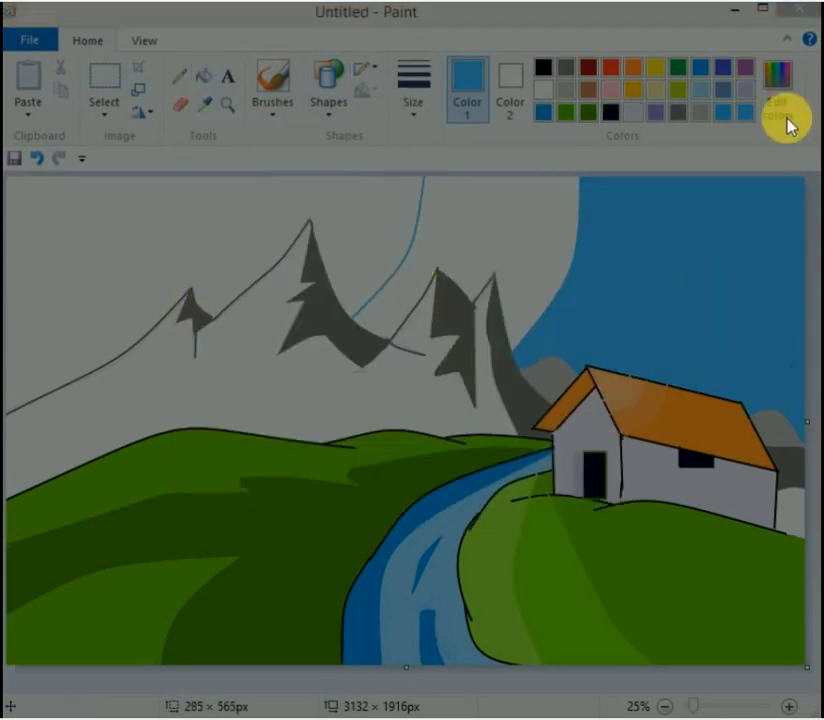
pyautogui.click(778, 100)
pyautogui.click(229, 509)
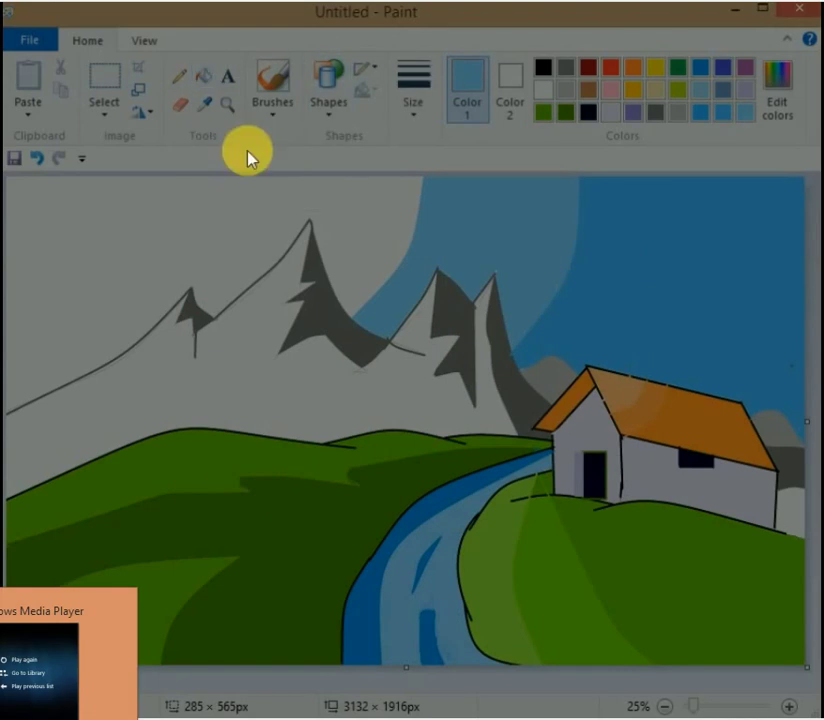
# Draw a third sky curve over the small peak, mix a paler blue and fill the band between it and the second curve.
pyautogui.moveTo(8, 375); pyautogui.dragTo(224, 184)
pyautogui.moveTo(165, 248); pyautogui.dragTo(170, 230)
pyautogui.click(777, 100)
pyautogui.click(222, 507)
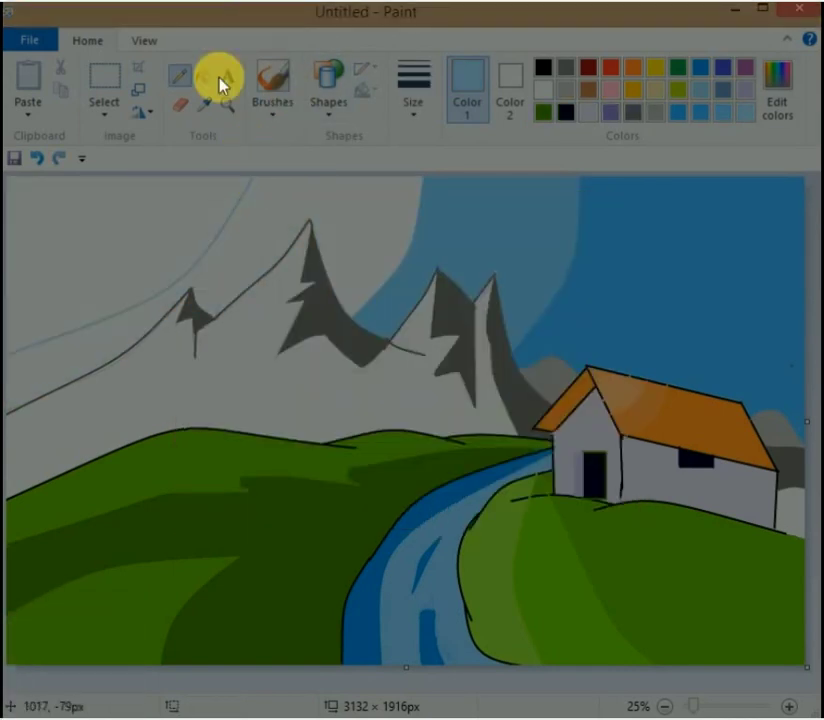
pyautogui.click(180, 76)
pyautogui.click(272, 239)
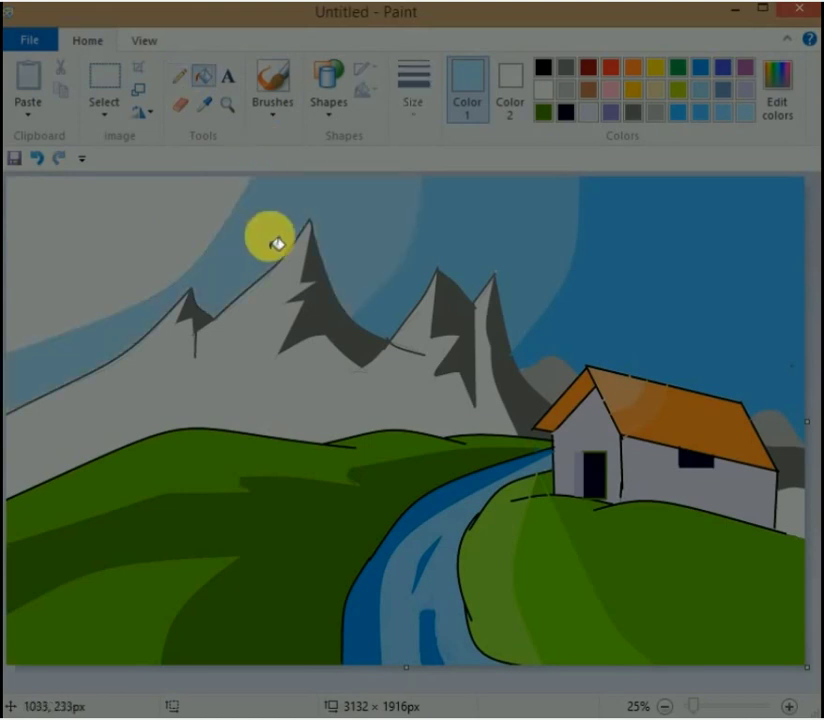
# Mix a very pale blue and fill the remaining white corner of the sky above the small peak.
pyautogui.click(777, 100)
pyautogui.moveTo(628, 233); pyautogui.dragTo(629, 245)
pyautogui.click(222, 507)
pyautogui.click(154, 257)
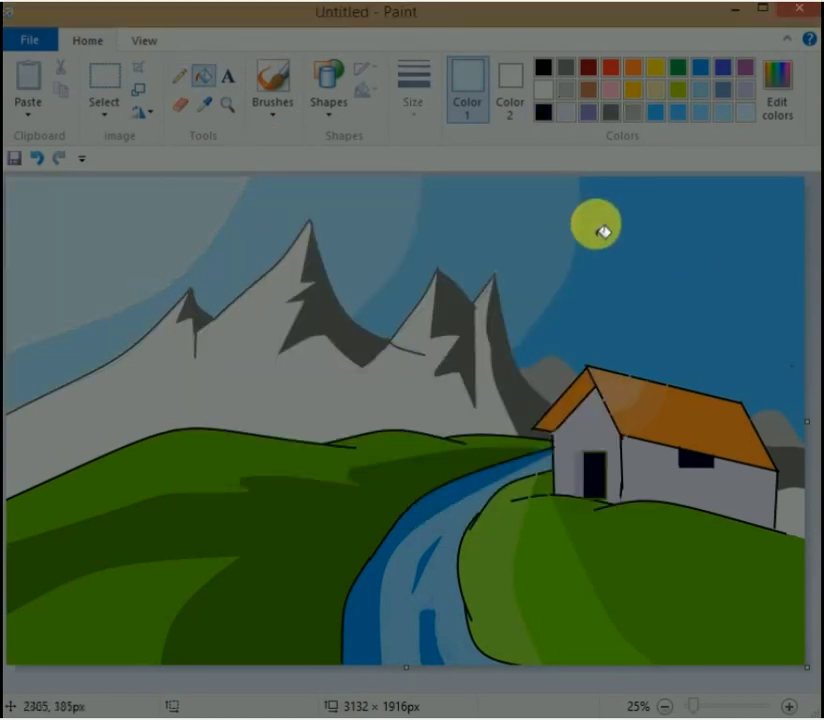
# Draw light grey zigzag snow lines across the peaks and fill the mountain area below them with a mixed light grey.
pyautogui.click(333, 117)
pyautogui.moveTo(166, 335)
pyautogui.mouseDown()
pyautogui.moveTo(160, 381)
pyautogui.moveTo(181, 366)
pyautogui.moveTo(166, 364)
pyautogui.moveTo(245, 344)
pyautogui.moveTo(263, 321)
pyautogui.moveTo(298, 327)
pyautogui.moveTo(276, 333)
pyautogui.moveTo(300, 357)
pyautogui.moveTo(312, 412)
pyautogui.moveTo(375, 368)
pyautogui.moveTo(428, 408)
pyautogui.moveTo(431, 357)
pyautogui.mouseUp()
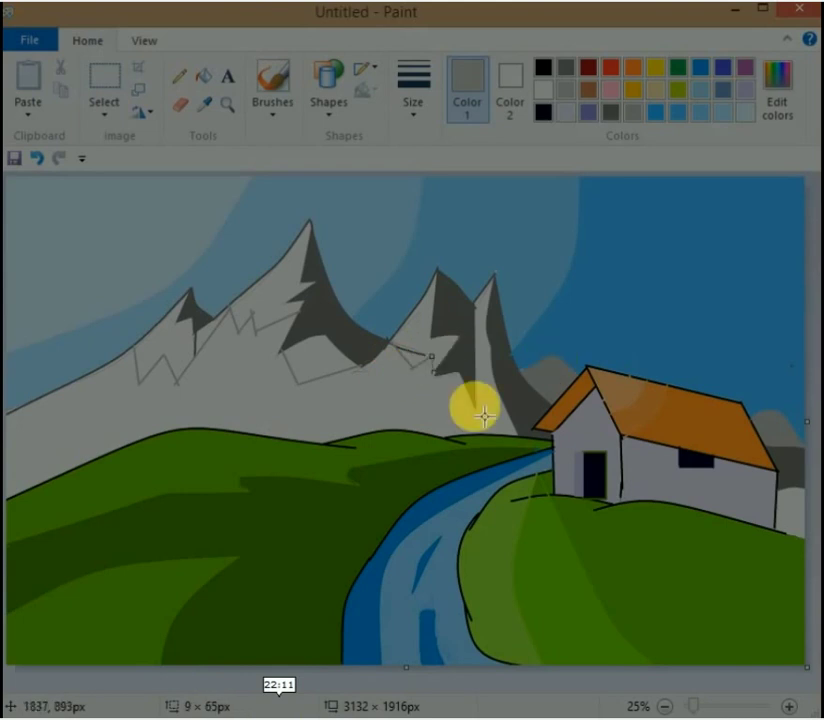
pyautogui.click(204, 76)
pyautogui.click(778, 100)
pyautogui.click(222, 497)
pyautogui.click(105, 410)
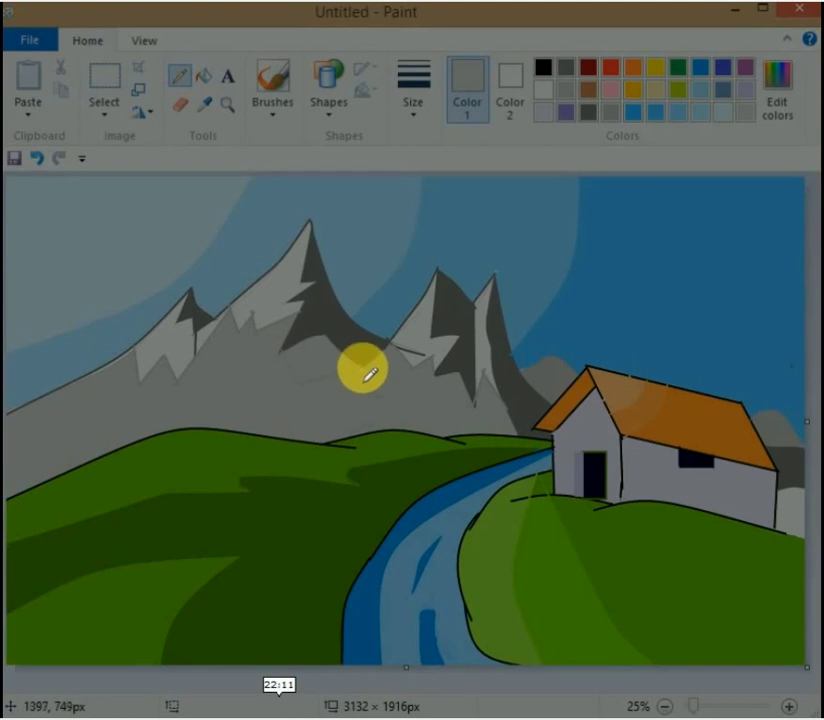
# Choose white from the basic colours and add a snow patch below the shaded side of the tall peak.
pyautogui.rightClick(331, 362)
pyautogui.click(467, 80)
pyautogui.click(778, 100)
pyautogui.click(381, 368)
pyautogui.click(220, 506)
pyautogui.click(180, 76)
pyautogui.click(413, 100)
pyautogui.click(333, 267)
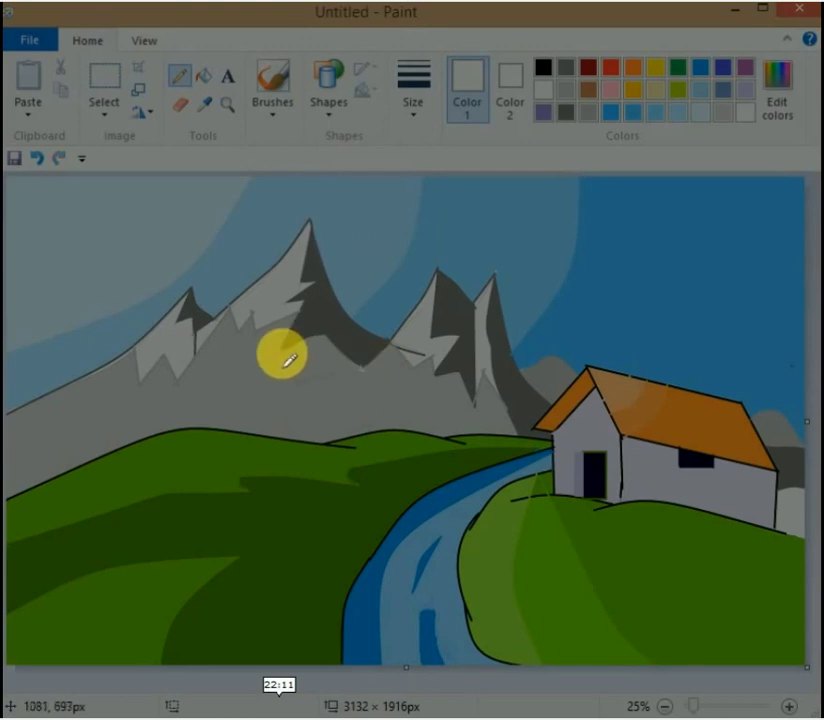
# Fill the lit parts of the hills on both sides of the river with yellow-green.
pyautogui.click(203, 75)
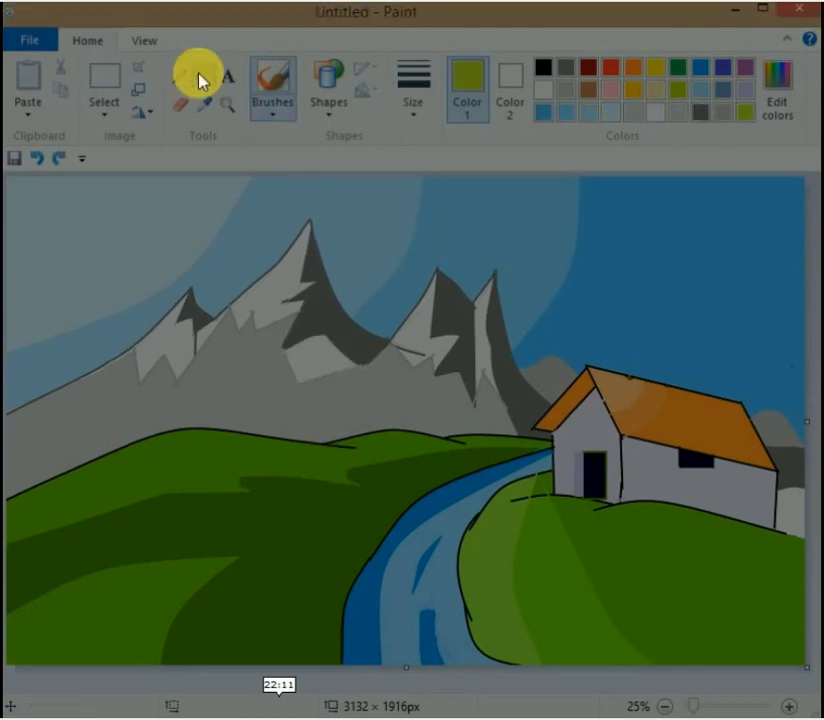
pyautogui.click(215, 470)
pyautogui.click(230, 612)
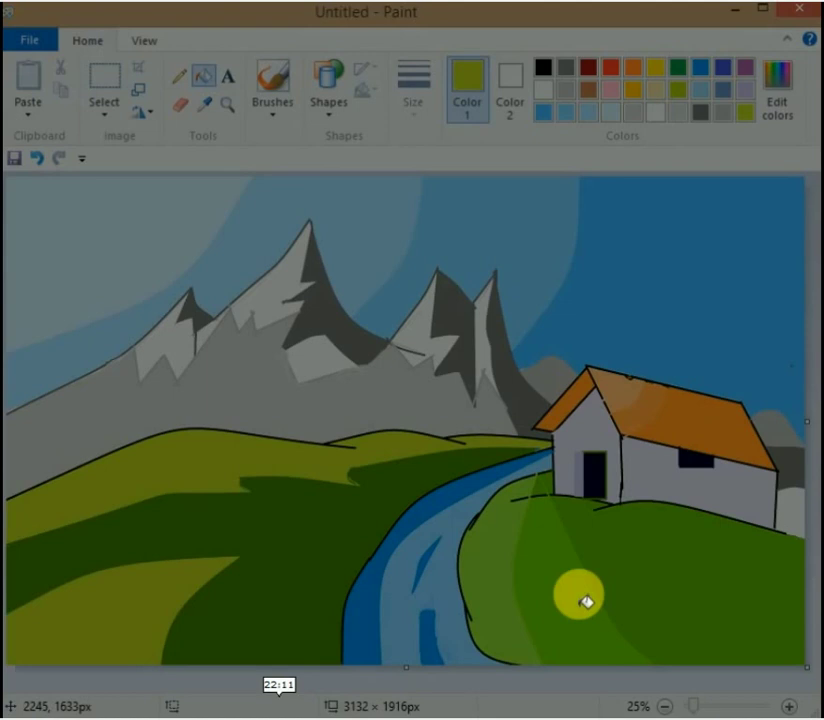
pyautogui.click(568, 550)
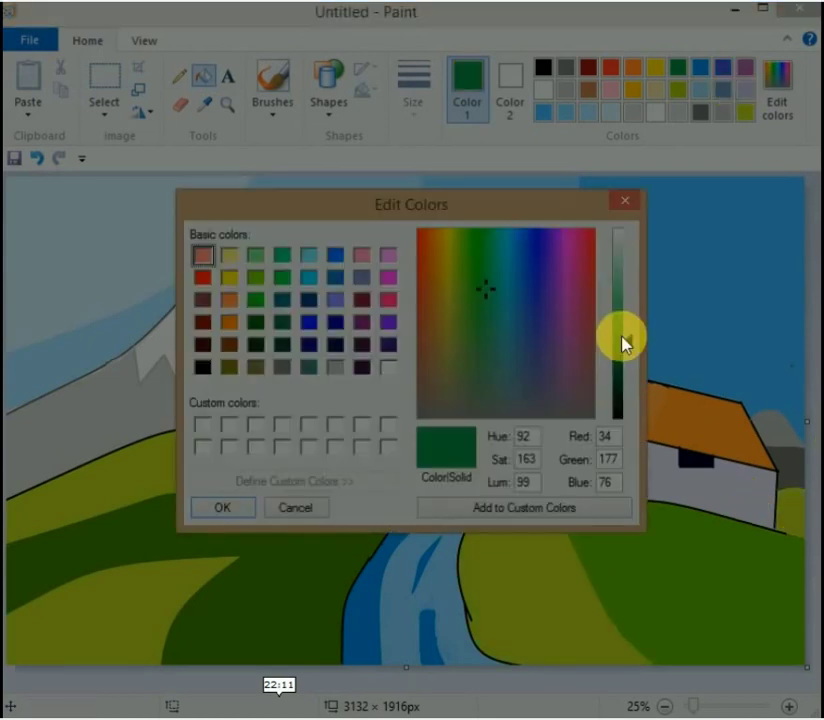
# Pick a dark green with red 0, green 128 and blue 64 from the basic colours.
pyautogui.click(256, 322)
pyautogui.click(288, 322)
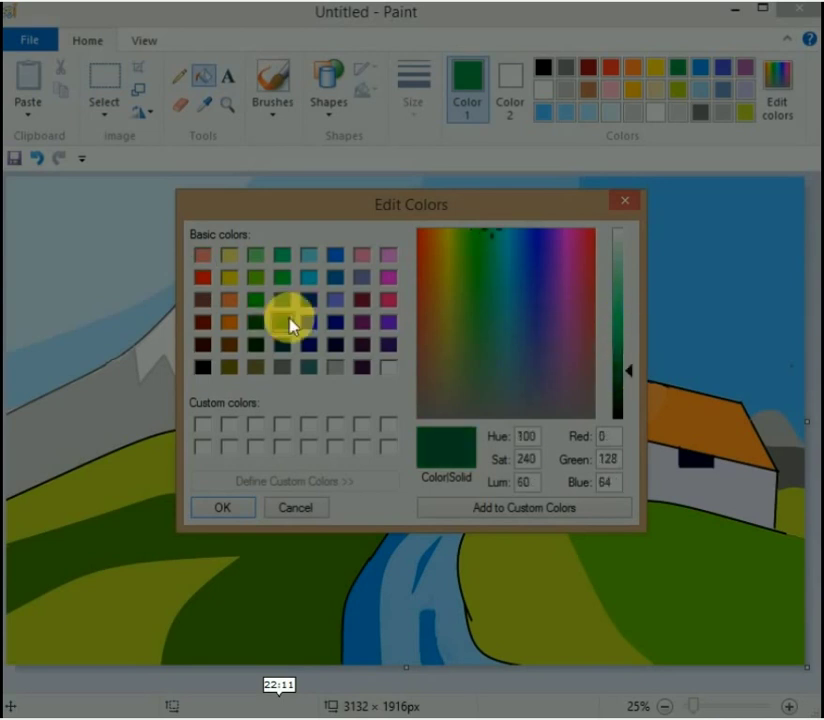